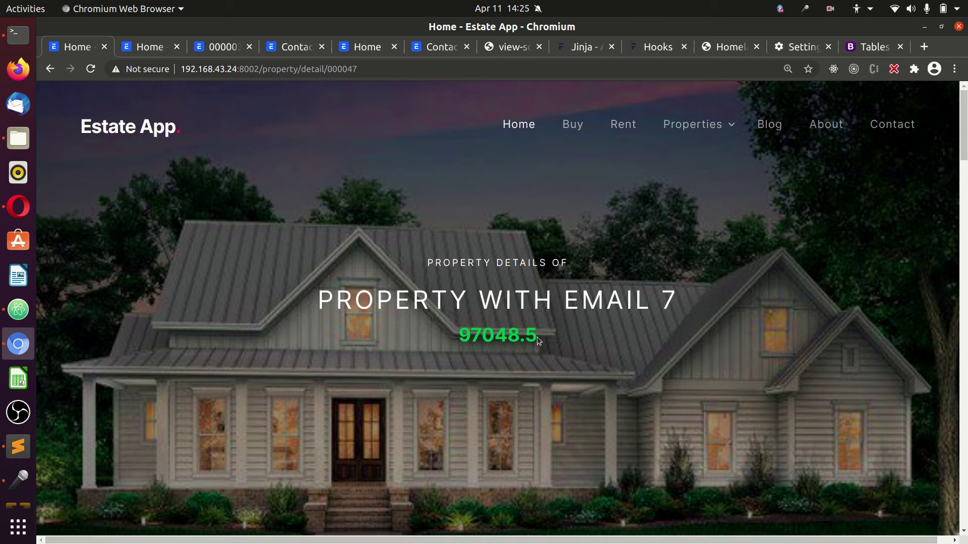
Step: Inspect the unformatted grand total 97048.5 on the Estate App property page
left_click_drag(537, 337, 462, 339)
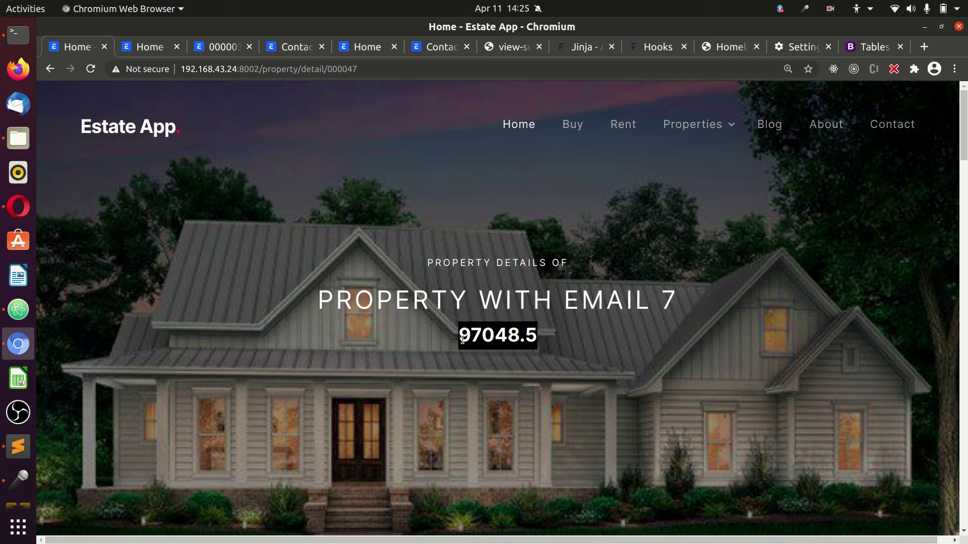
scroll(531, 371, "down", 3)
scroll(530, 371, "down", 4)
scroll(531, 371, "down", 6)
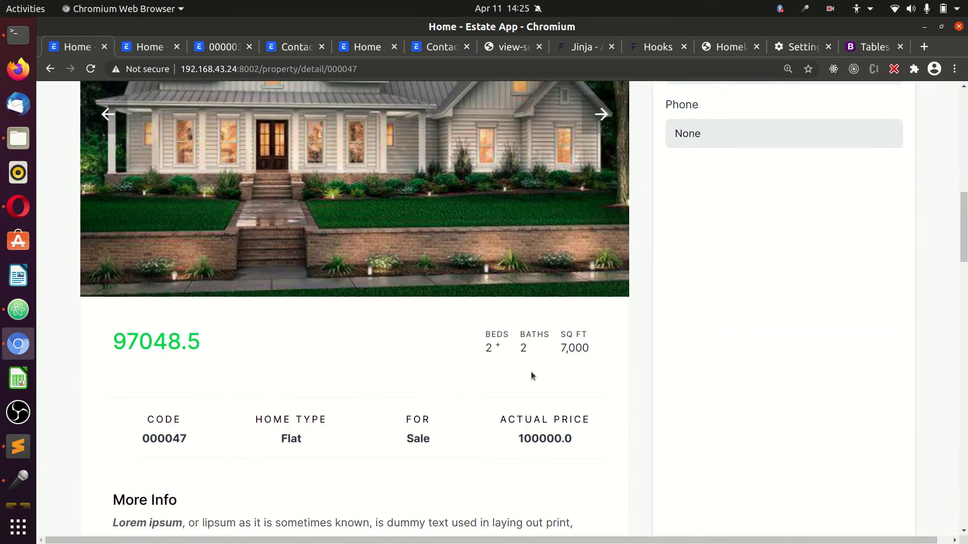
left_click_drag(204, 306, 111, 309)
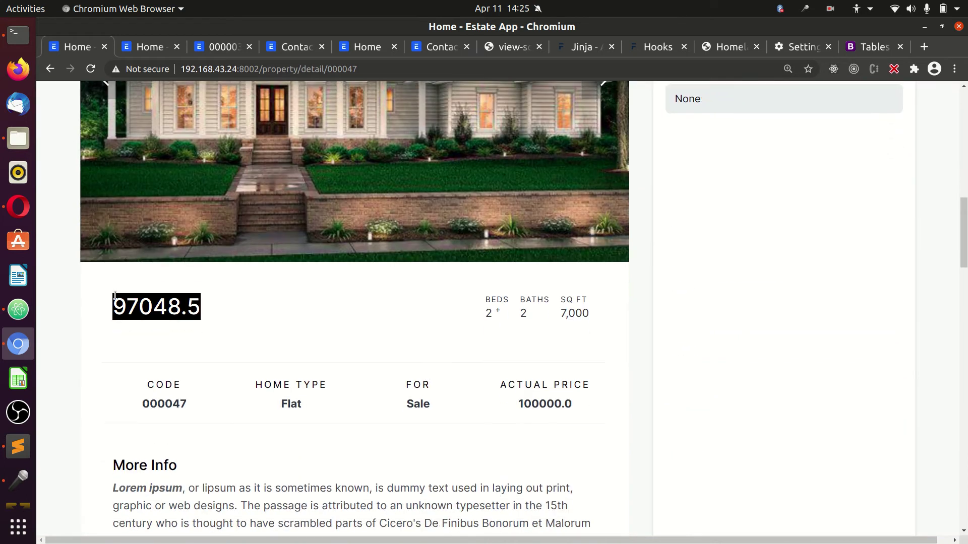
left_click(251, 315)
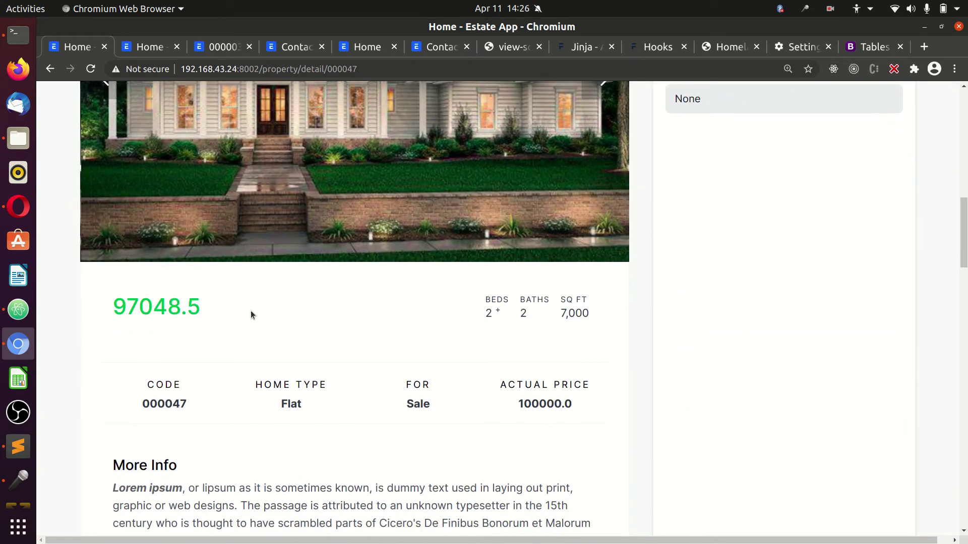
scroll(250, 340, "down", 3)
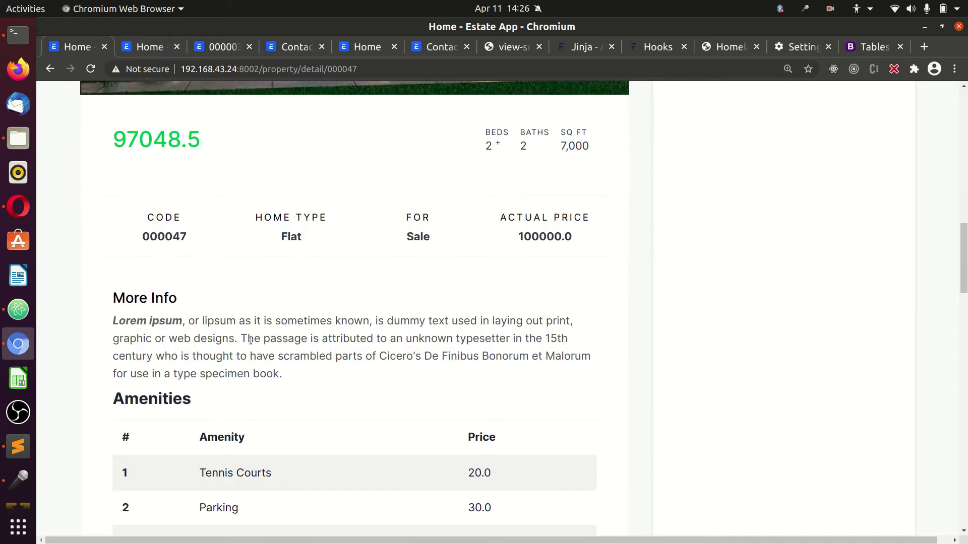
scroll(287, 530, "down", 3)
scroll(288, 530, "down", 1)
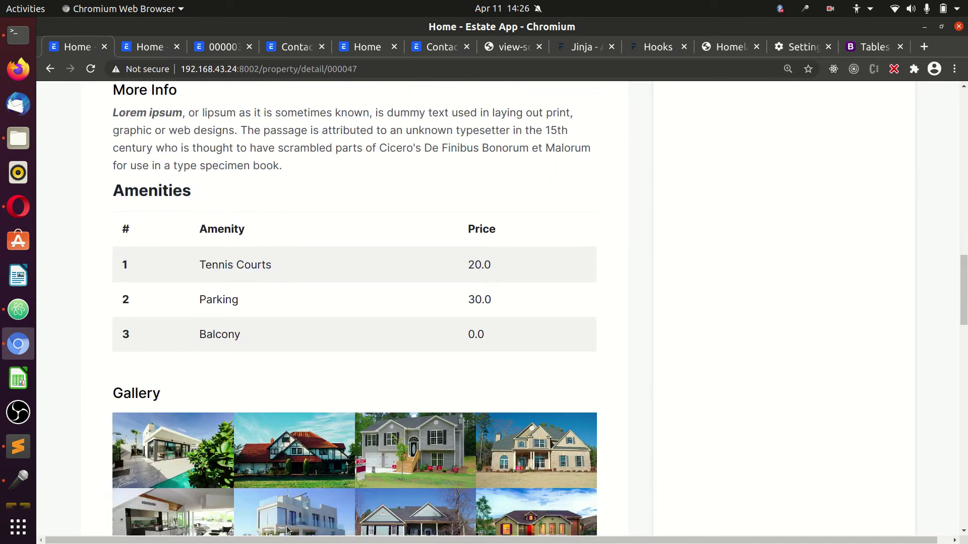
scroll(302, 519, "down", 2)
scroll(330, 499, "up", 10)
scroll(331, 494, "up", 8)
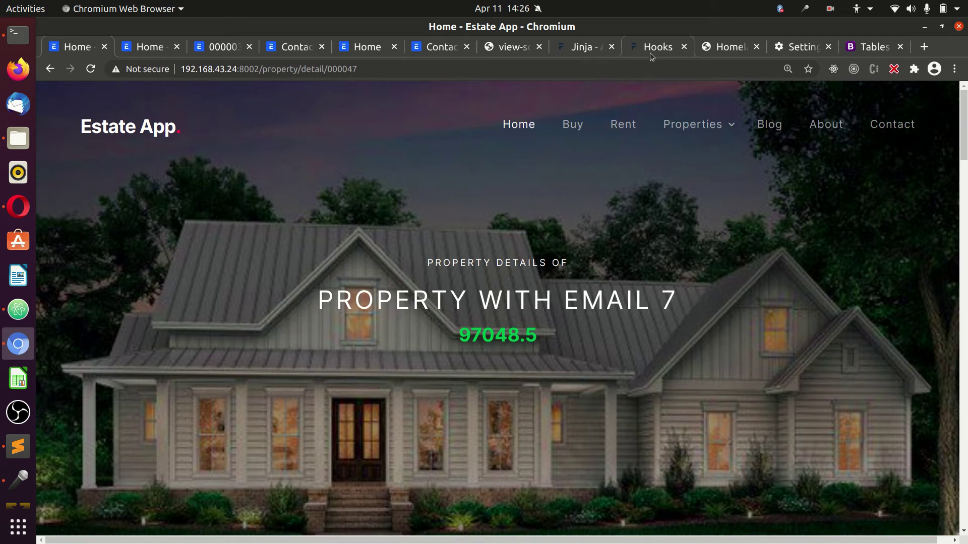
Step: Go to the frappe.format section of the Jinja API docs
left_click(585, 50)
scroll(419, 235, "up", 4)
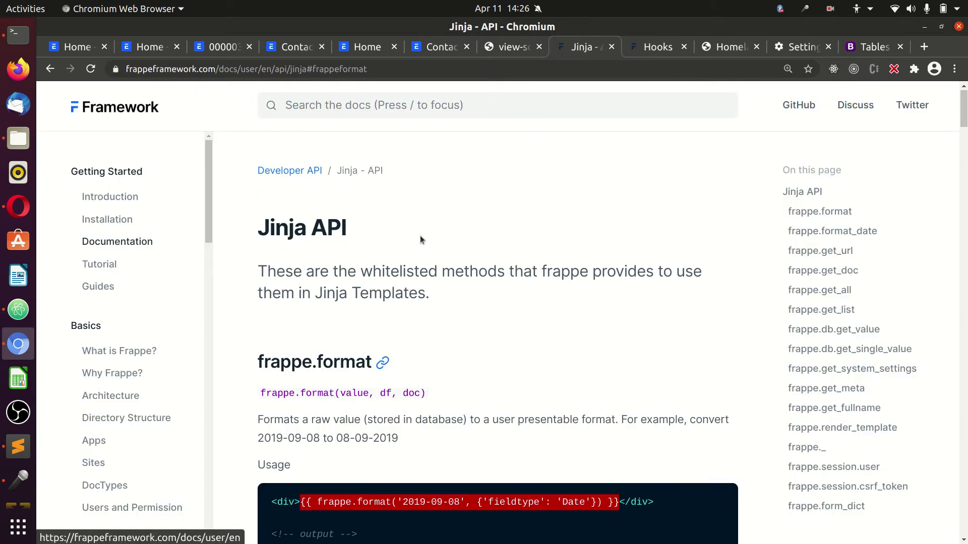
scroll(250, 315, "down", 5)
scroll(247, 321, "down", 3)
scroll(189, 350, "down", 10)
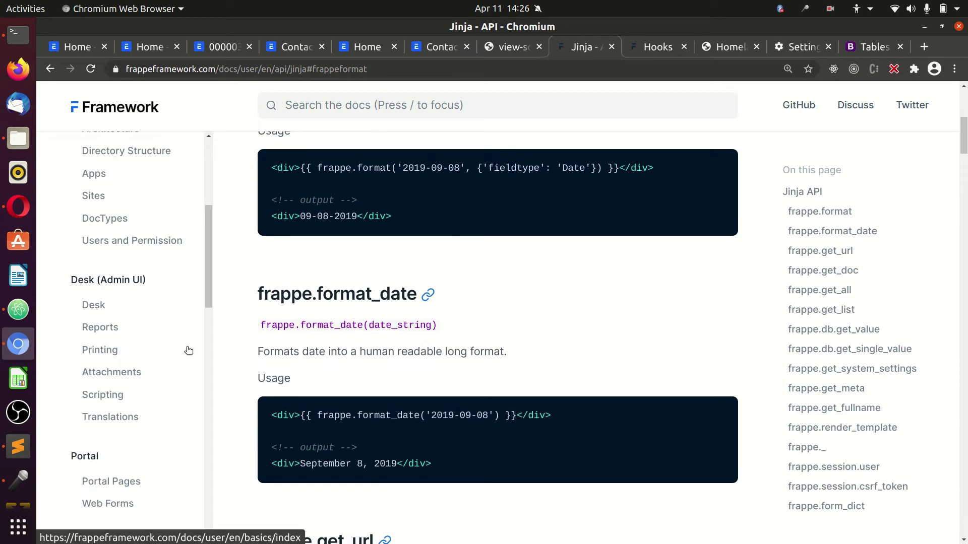
scroll(189, 349, "down", 9)
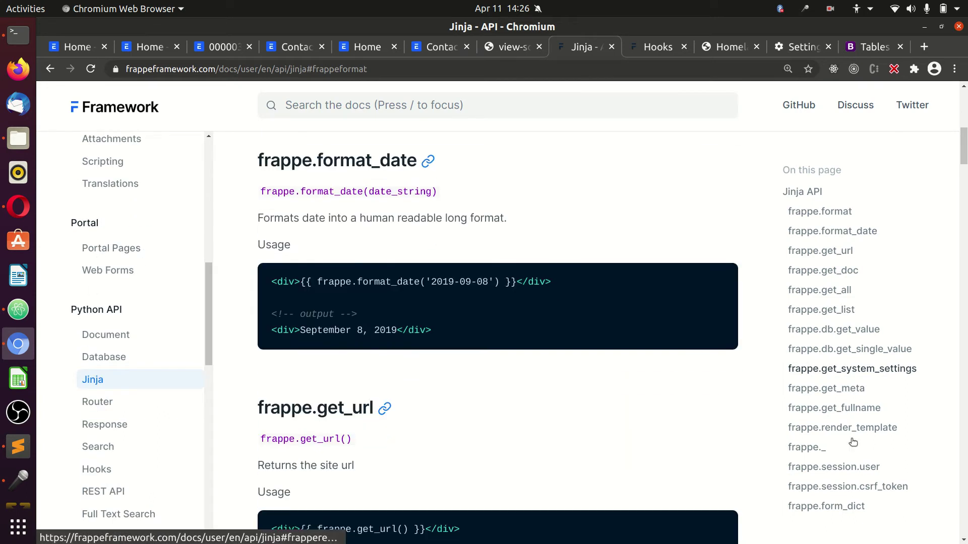
scroll(831, 370, "down", 5)
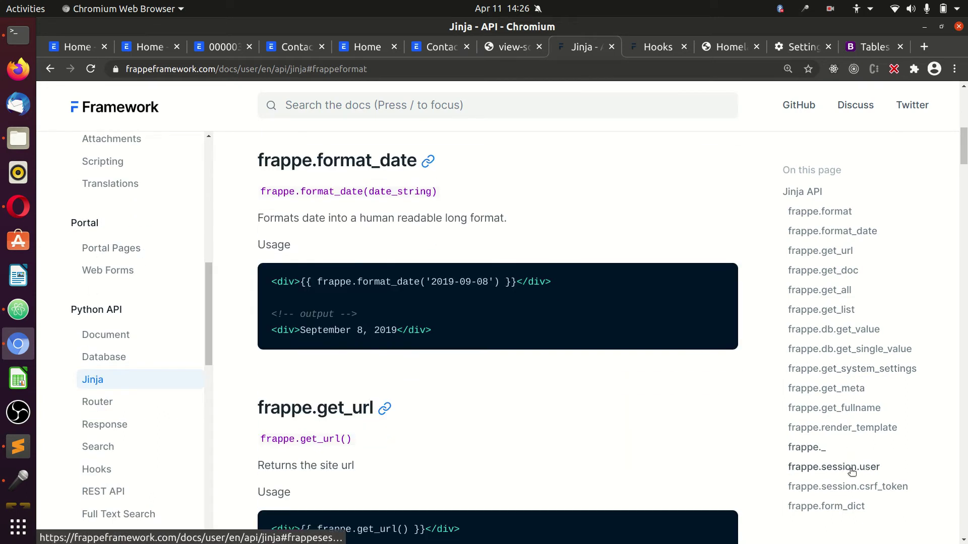
left_click(827, 210)
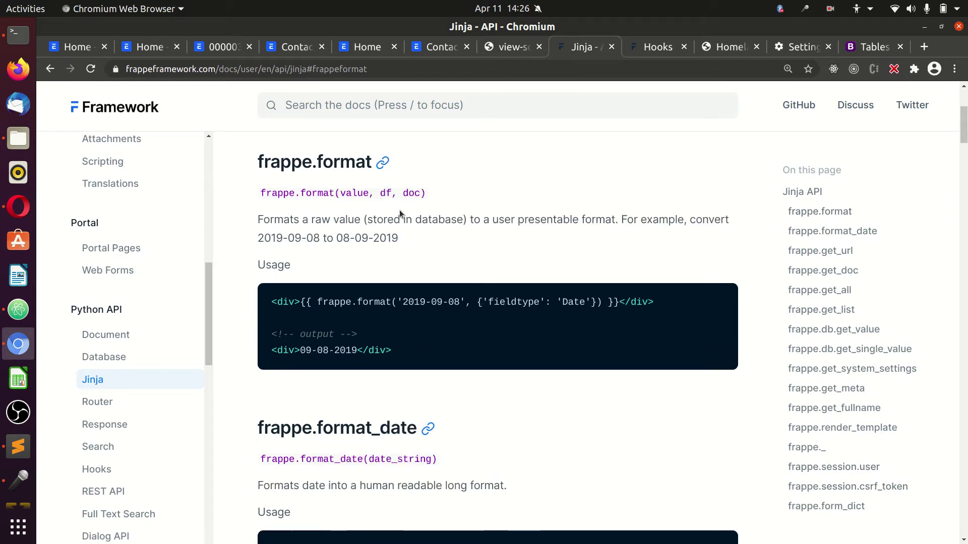
Step: Examine the frappe.format signature and its value, df and doc arguments
double_click(362, 197)
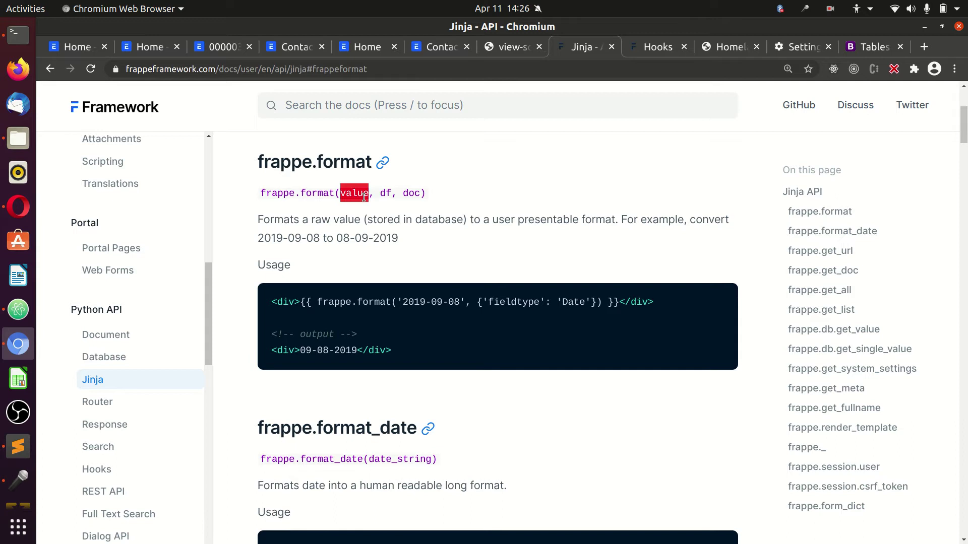
double_click(392, 195)
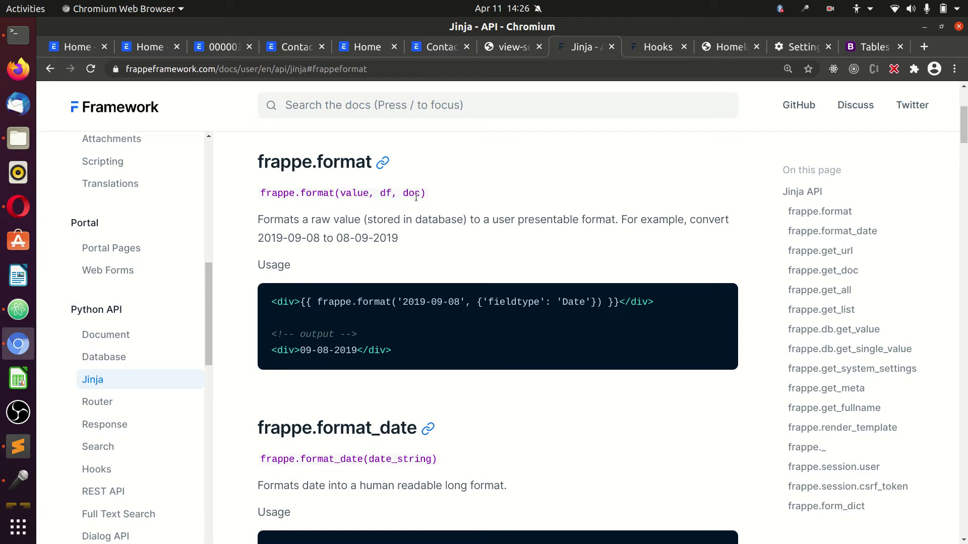
double_click(413, 194)
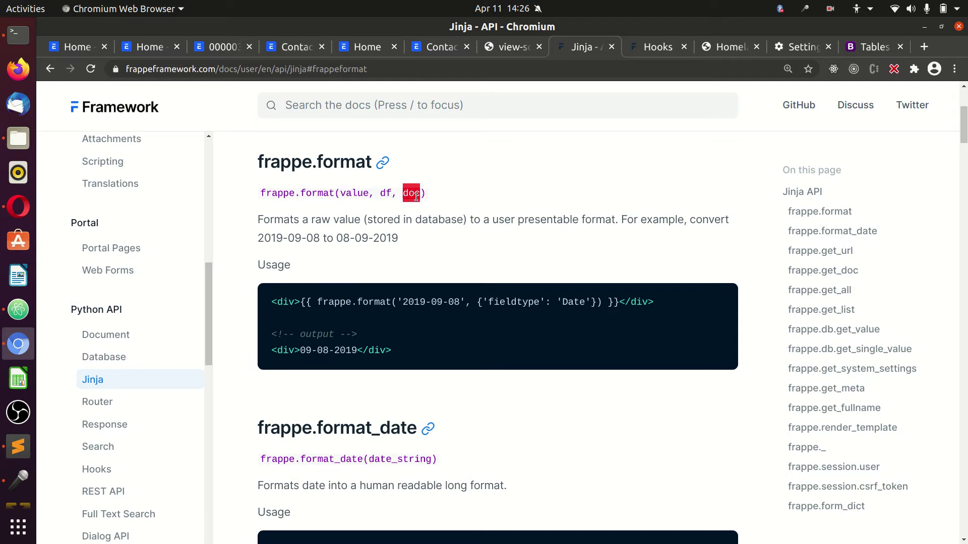
triple_click(384, 193)
left_click(406, 194)
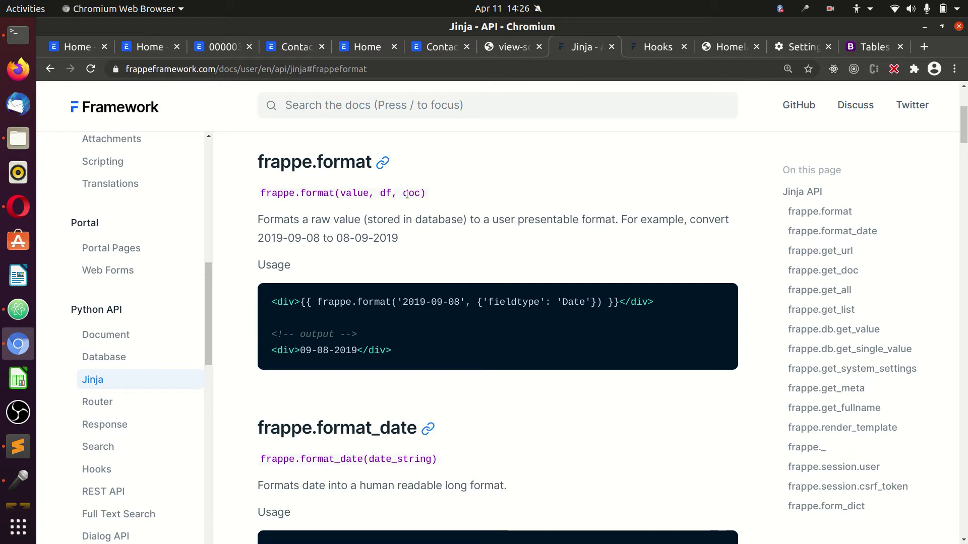
scroll(358, 265, "down", 2)
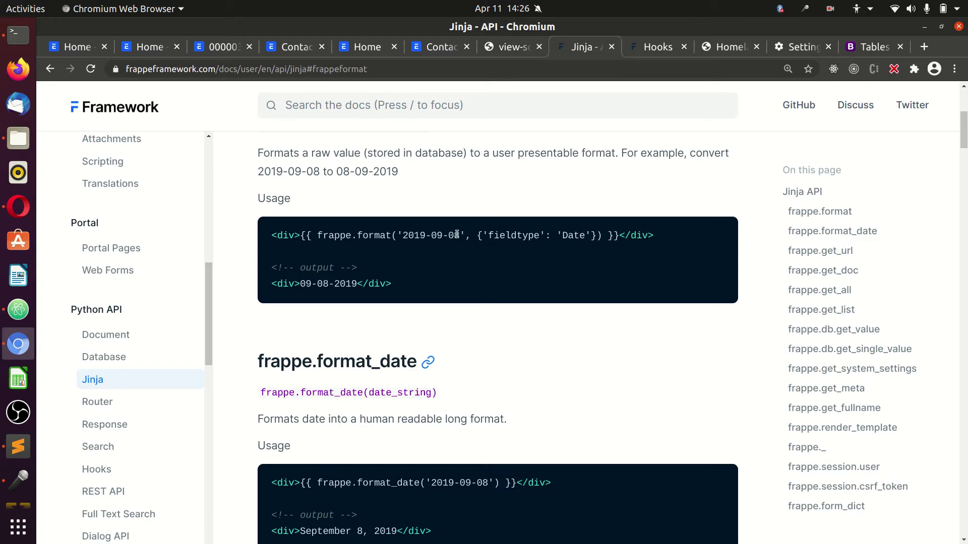
Step: Copy the frappe.format usage example that formats 2019-09-08 as a Date
left_click_drag(457, 237, 402, 233)
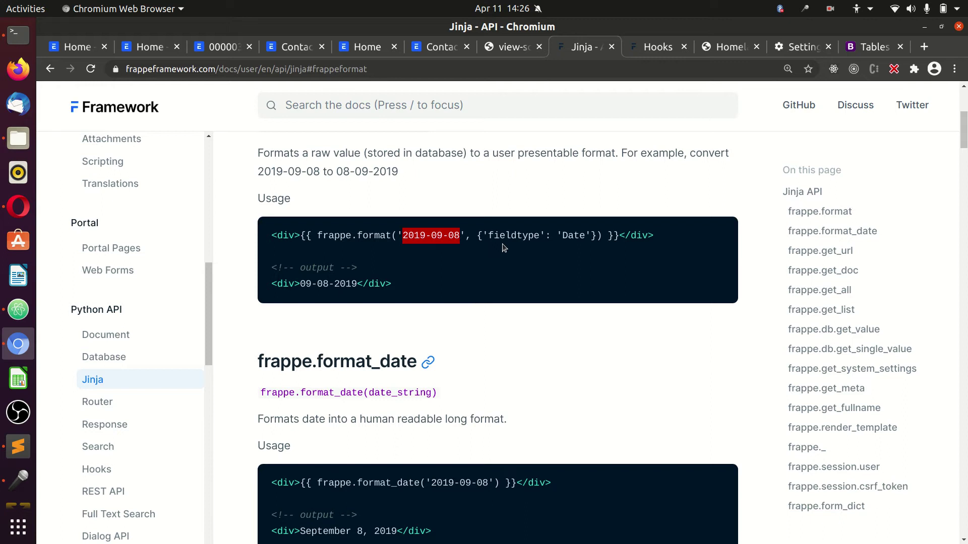
double_click(530, 240)
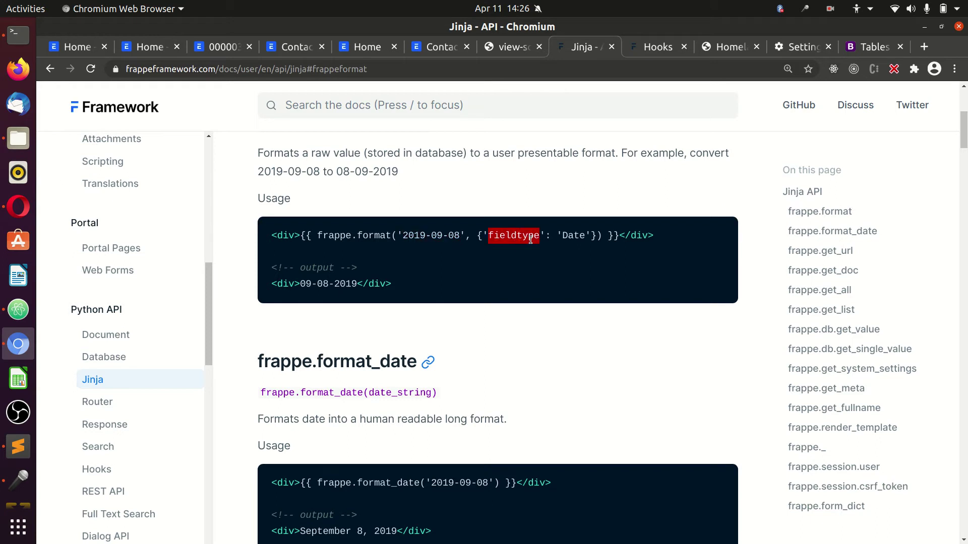
double_click(570, 235)
left_click(608, 236)
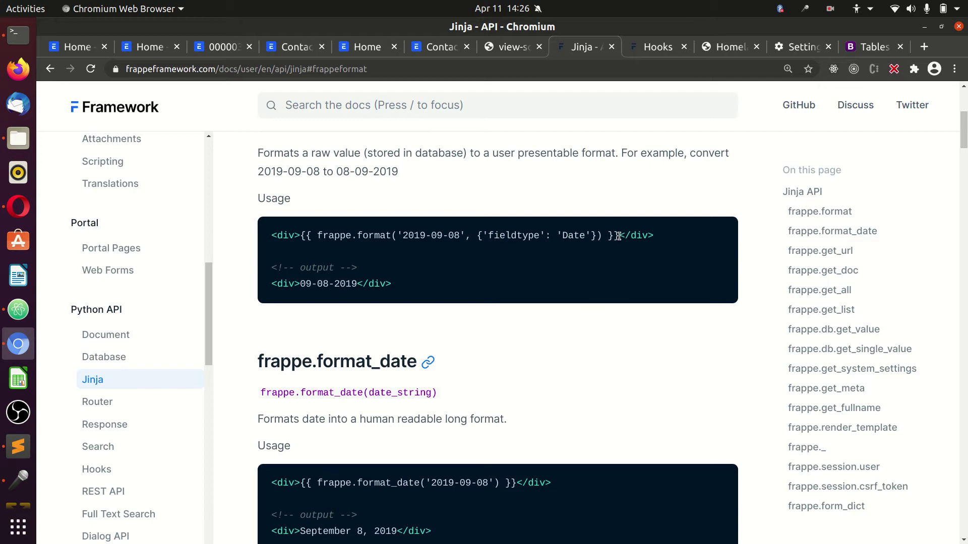
left_click_drag(618, 236, 302, 236)
key("ctrl+c")
right_click(341, 236)
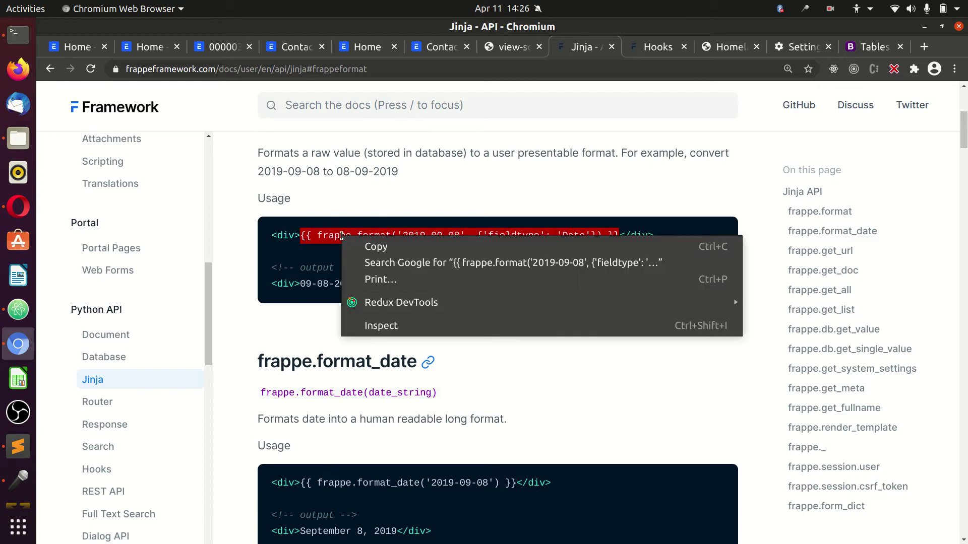
left_click(364, 246)
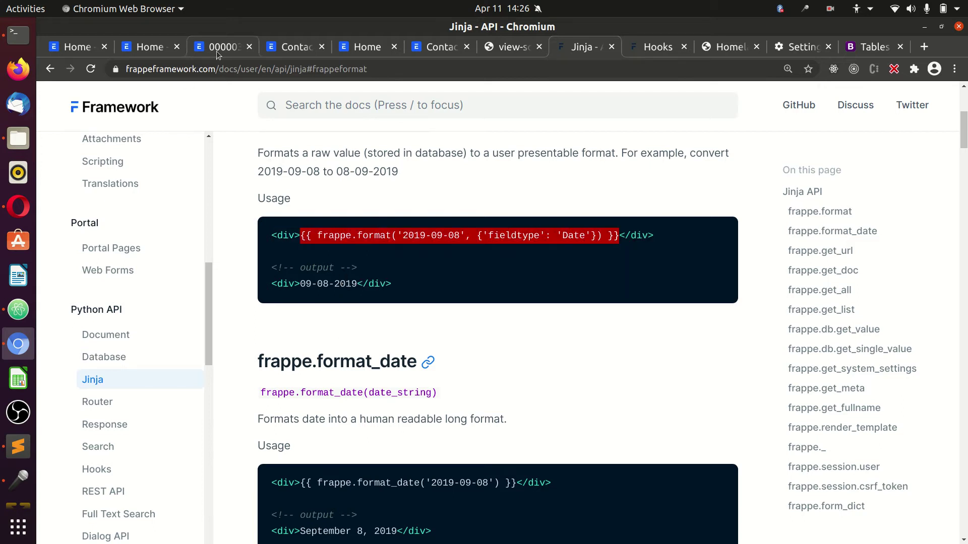
Step: Return to the Estate App property page and recheck the raw 97048.5 price
left_click(71, 47)
scroll(520, 292, "down", 2)
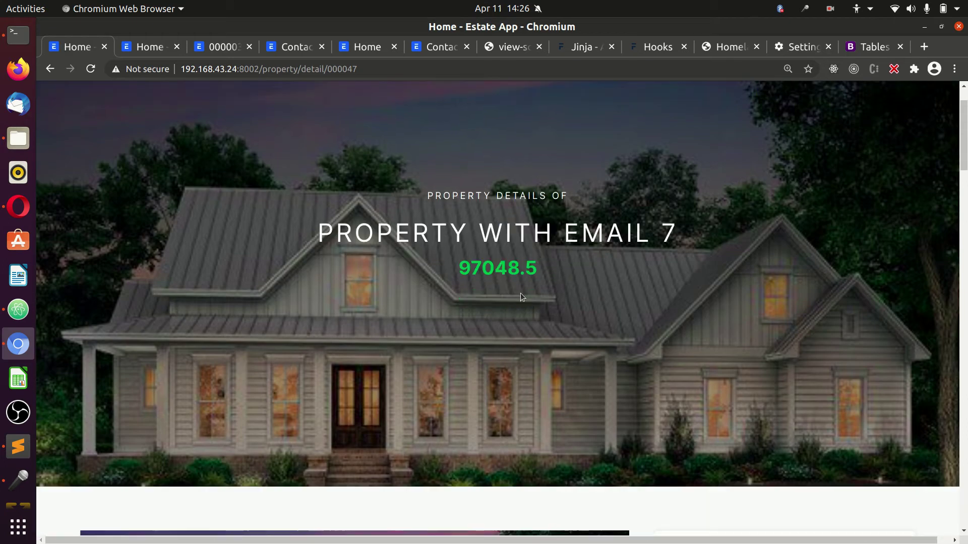
double_click(494, 268)
left_click(536, 269)
Step: Open the detail.html template for editing in Atom
left_click(27, 310)
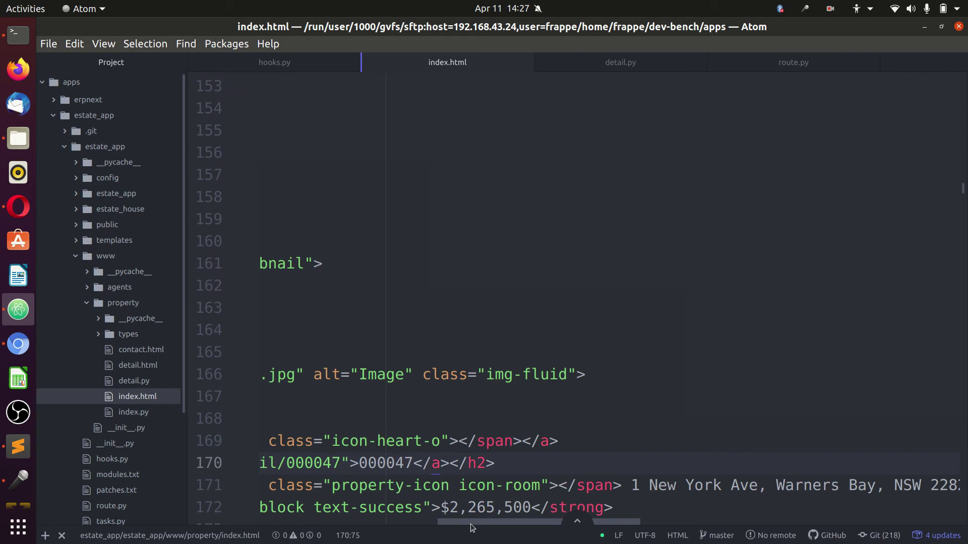
left_click_drag(477, 519, 302, 519)
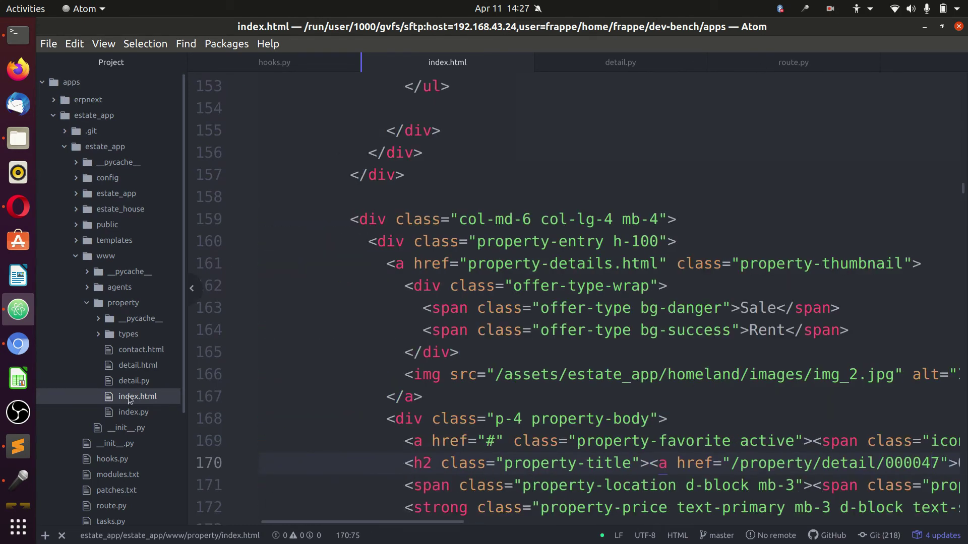
left_click(140, 370)
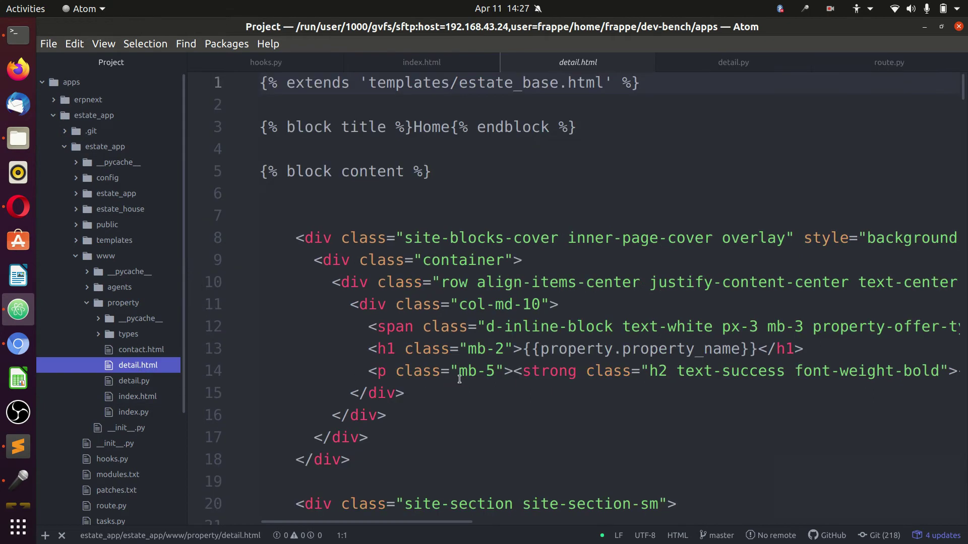
left_click(567, 403)
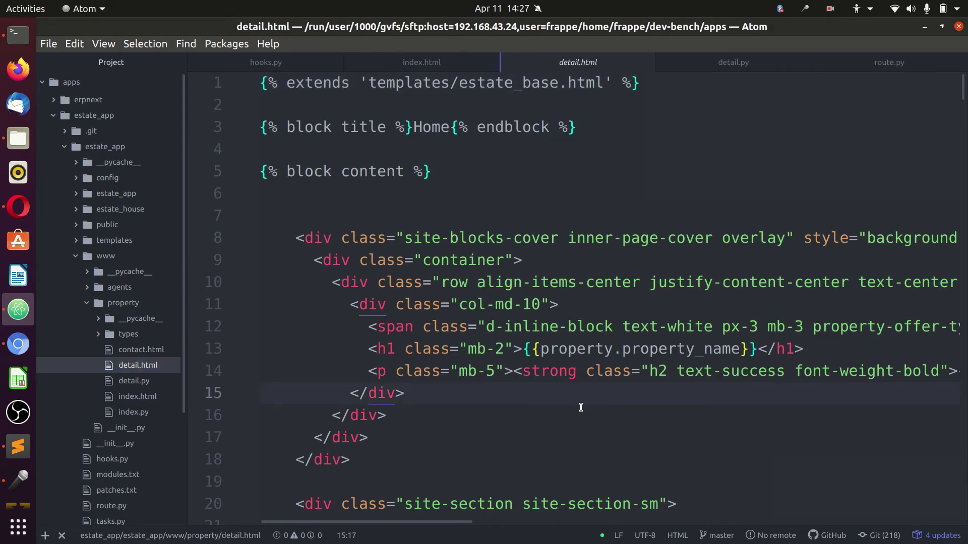
scroll(581, 411, "down", 1)
scroll(579, 411, "down", 2)
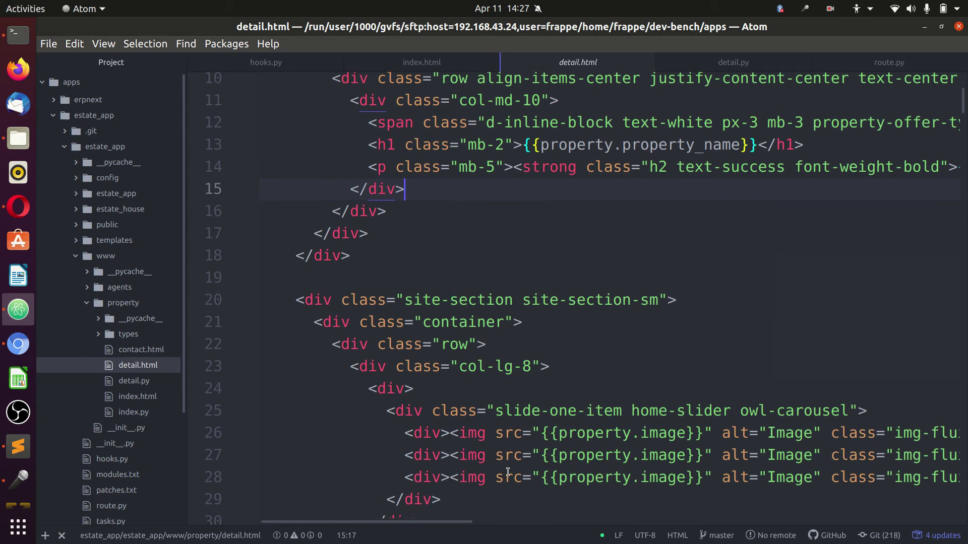
mouse_move(436, 523)
left_mouse_down()
mouse_move(566, 523)
mouse_move(584, 233)
left_mouse_up()
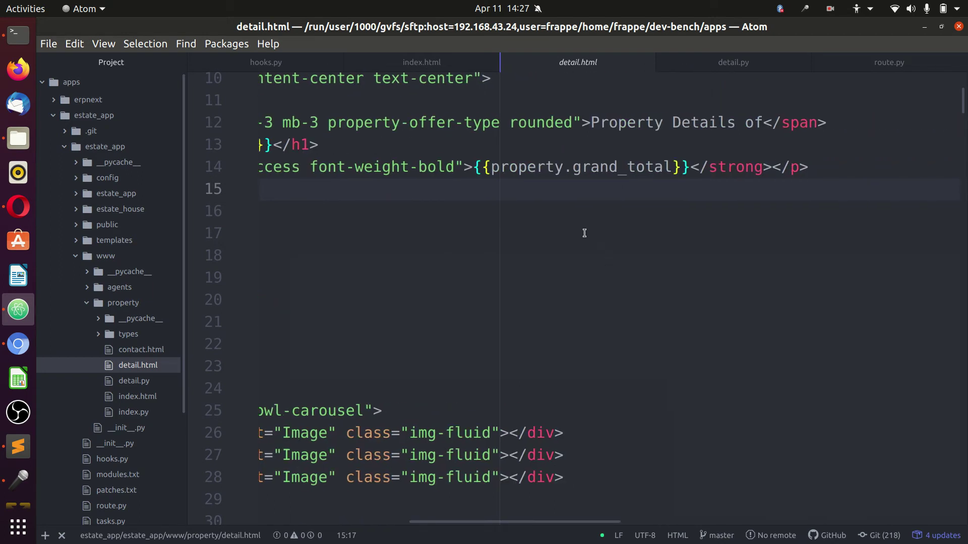
Step: Add an indented empty line above {{property.grand_total}} on line 14
left_click(492, 171)
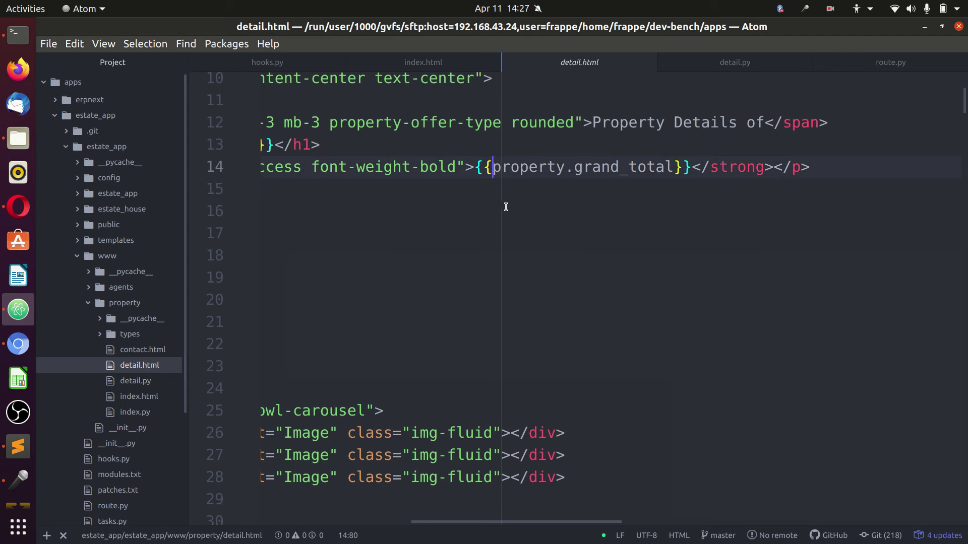
left_click(478, 168)
key("Return")
key("Return")
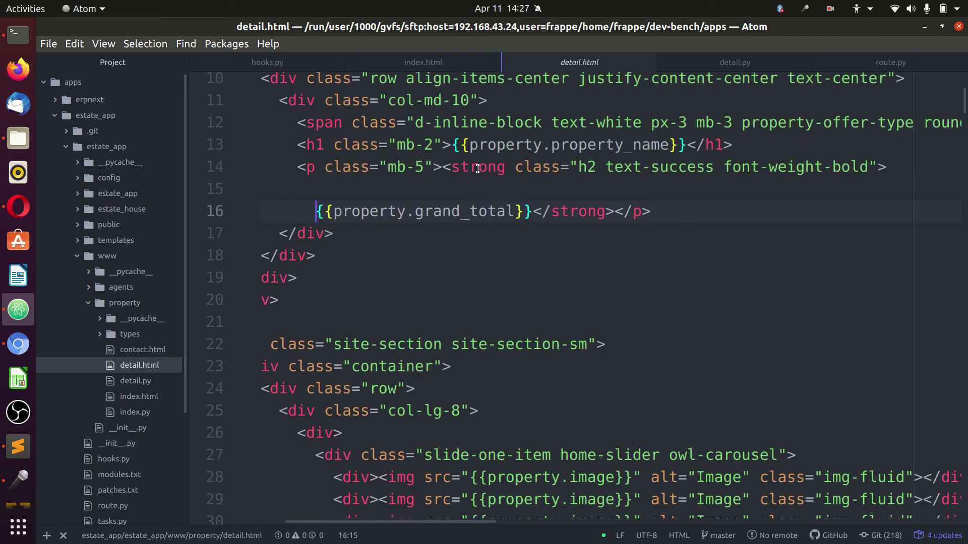
key("ctrl+z")
key("ctrl+z")
key("ctrl+s")
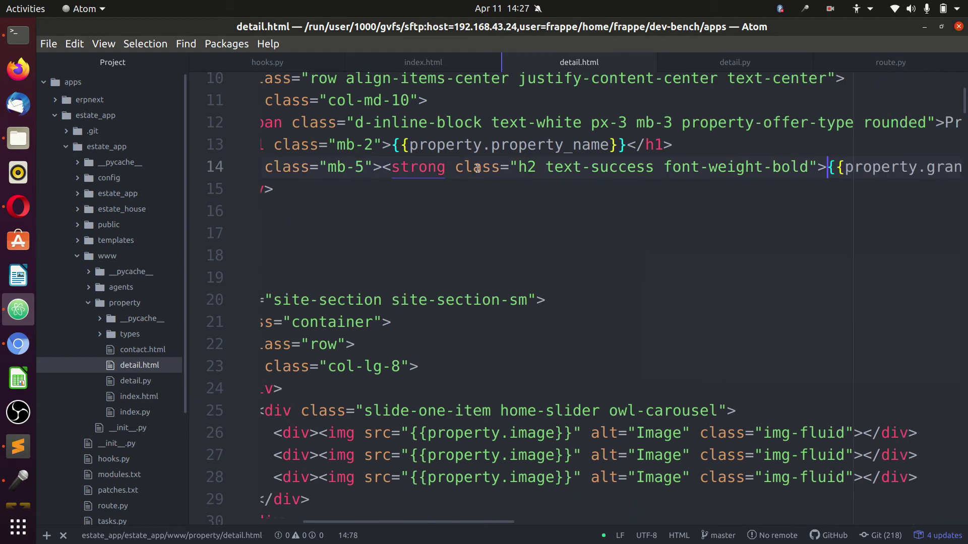
key("Return")
key("Return")
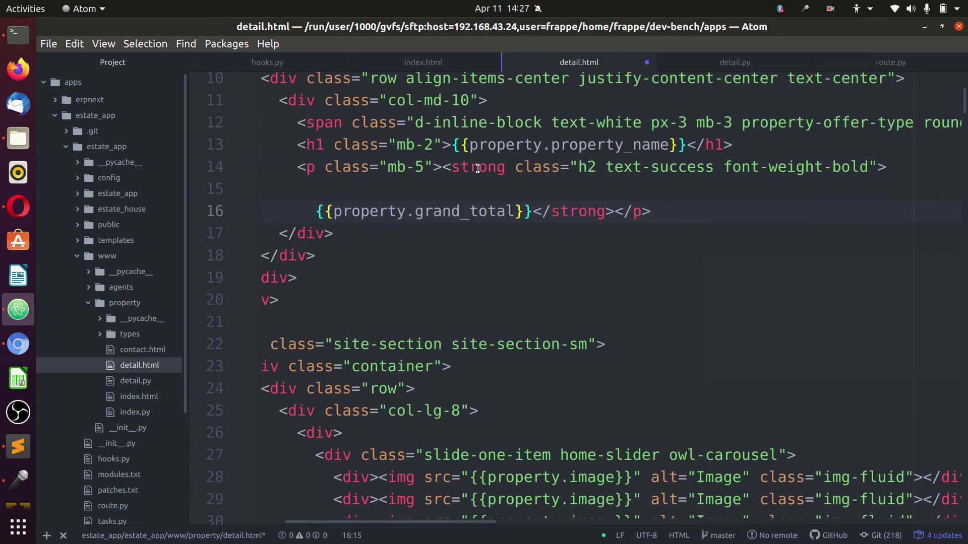
key("Up")
key("Tab")
key("Tab")
key("Tab")
key("Tab")
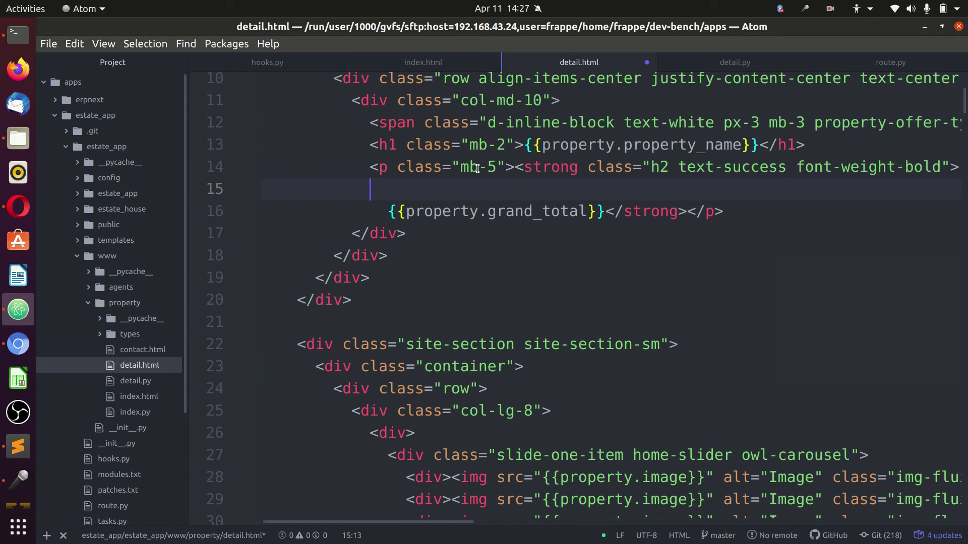
key("Tab")
key("Tab")
Step: Paste the frappe.format example and swap its sample date for property.grand_total
key("ctrl+v")
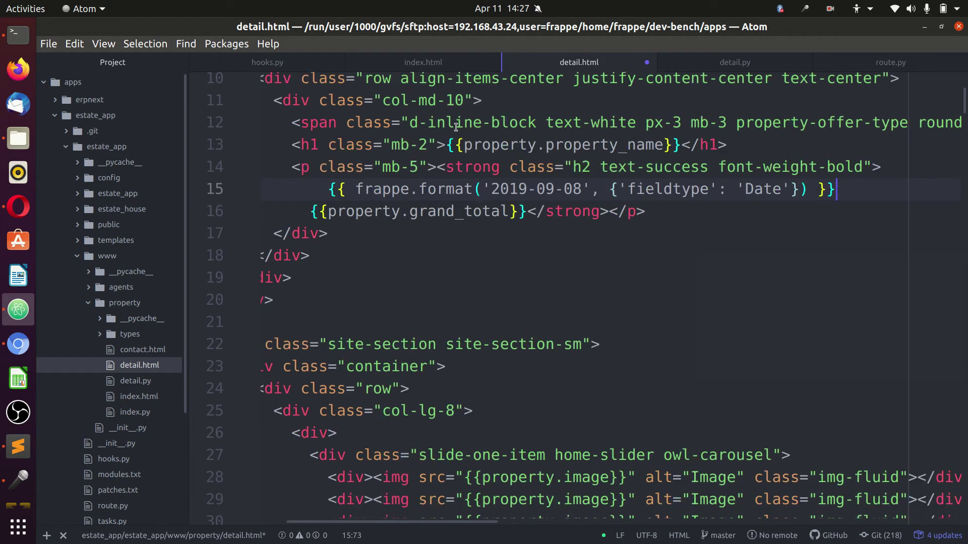
left_click_drag(509, 212, 329, 218)
key("ctrl+c")
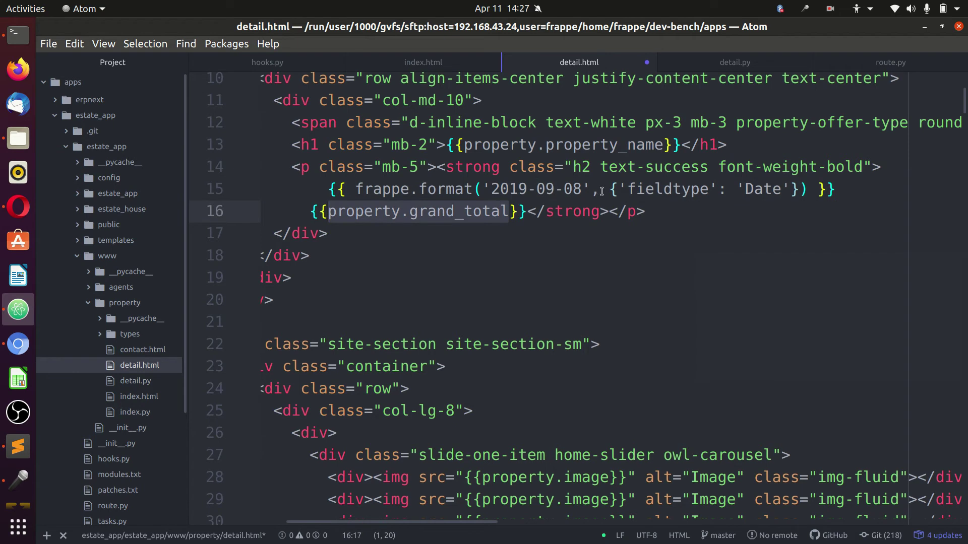
left_click_drag(591, 190, 478, 189)
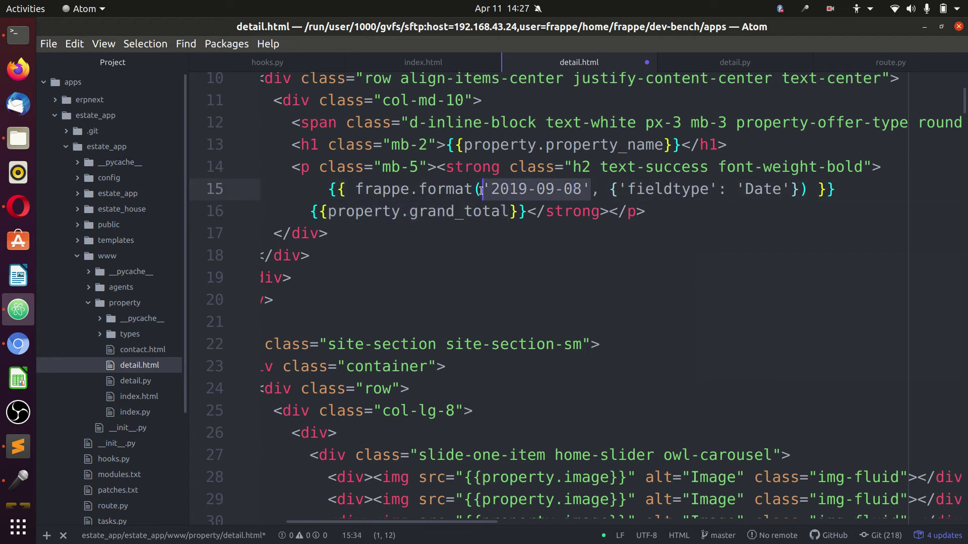
key("ctrl+v")
Step: Delete the old grand total expression, change 'Date' to 'Currency', and save
left_click_drag(524, 212, 310, 211)
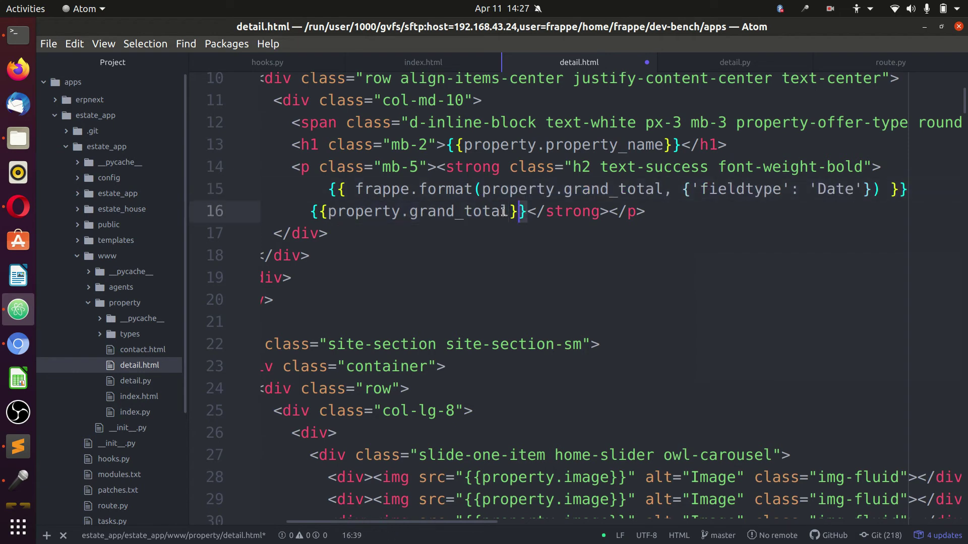
key("BackSpace")
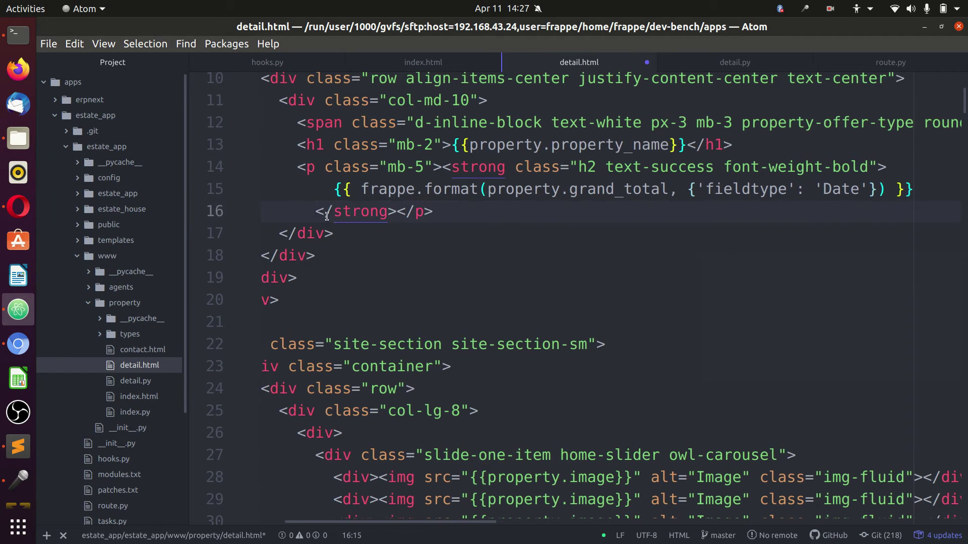
key("BackSpace")
key("BackSpace")
scroll(758, 191, "left", 1)
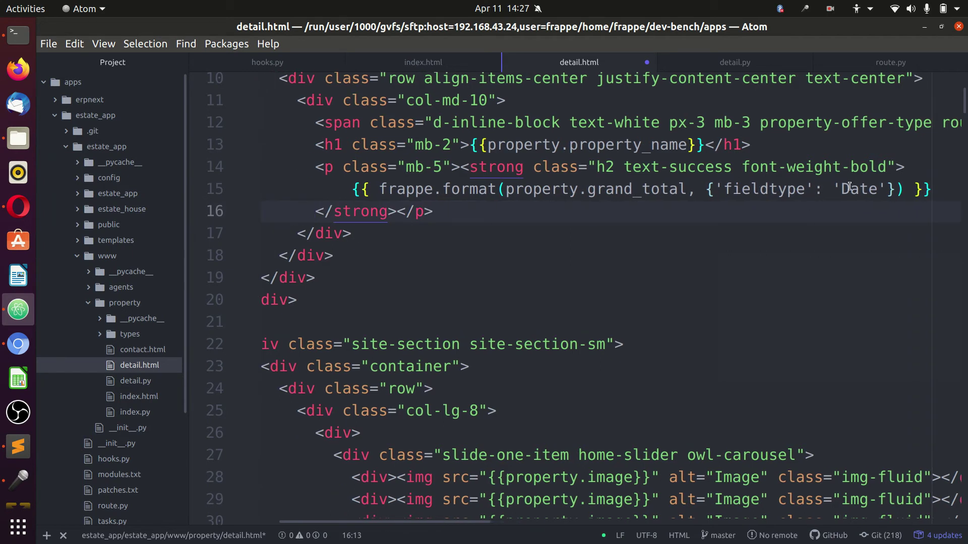
double_click(853, 190)
type("C")
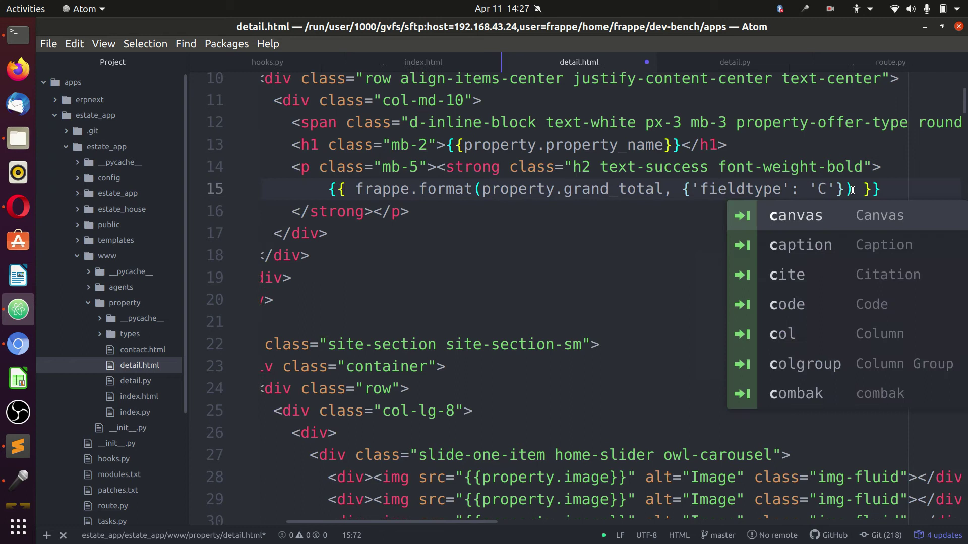
type("urrency")
key("ctrl+s")
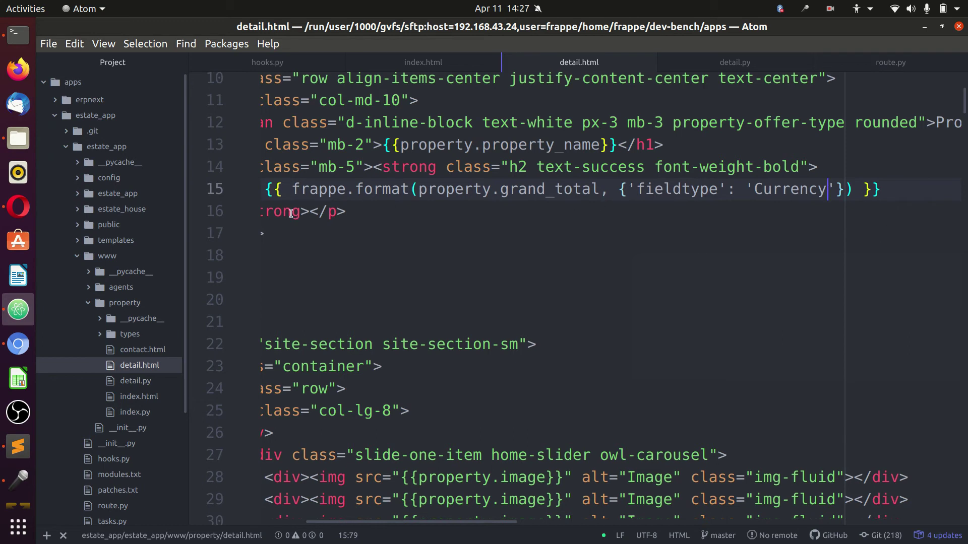
Step: Review the new frappe.format Currency expression on the price line
left_click(270, 194)
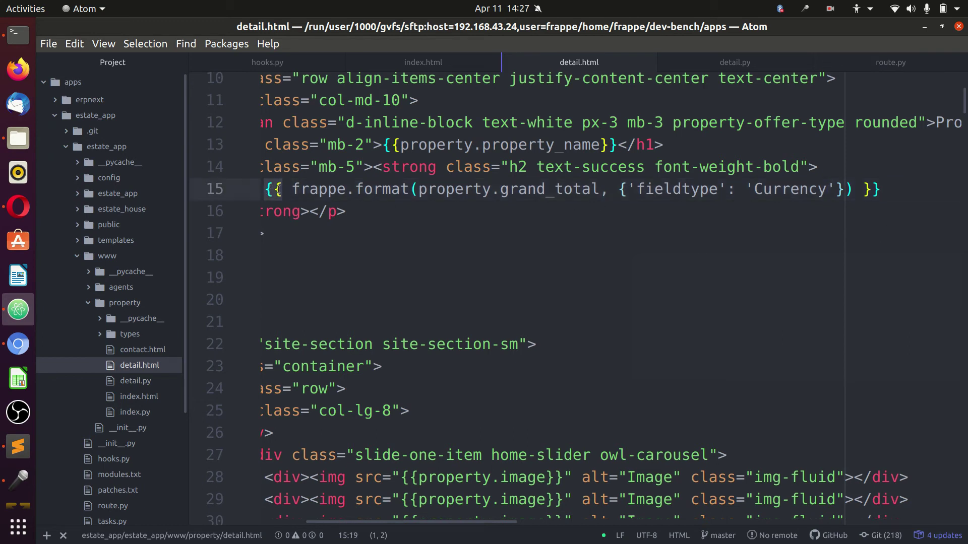
key("Right")
key("Right")
key("Right")
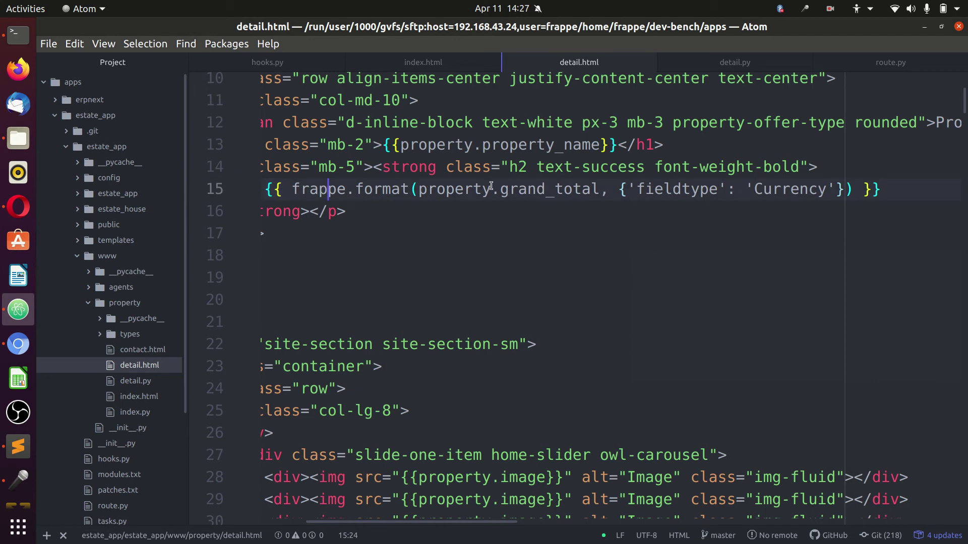
left_click(707, 195)
left_click(816, 194)
double_click(880, 191)
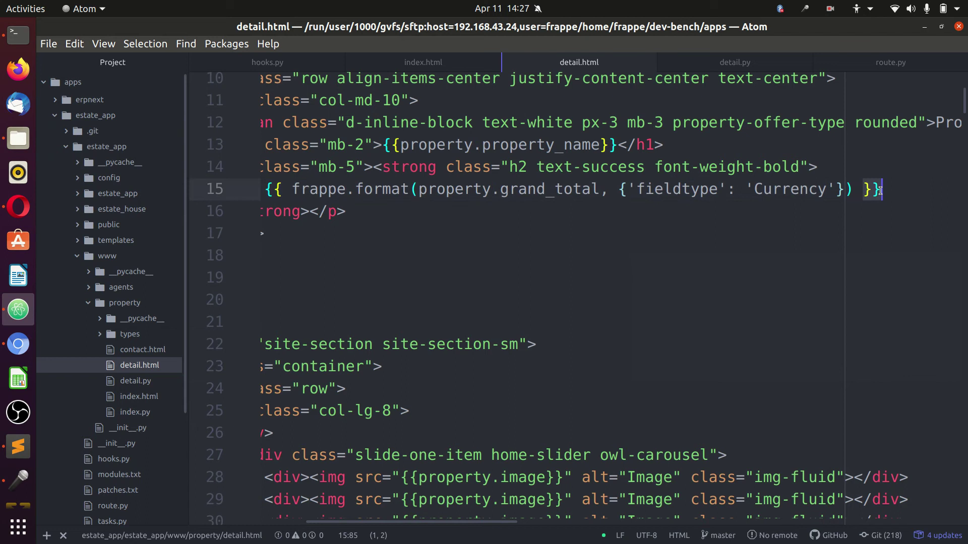
Step: Reload the property page in Chromium and confirm the price reads ₦ 97,048.50
left_click(18, 344)
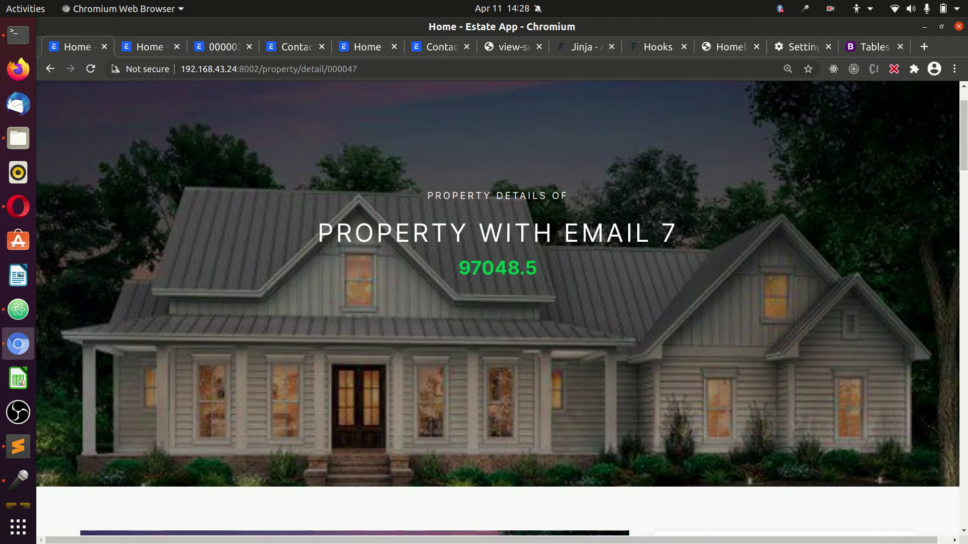
left_click(88, 69)
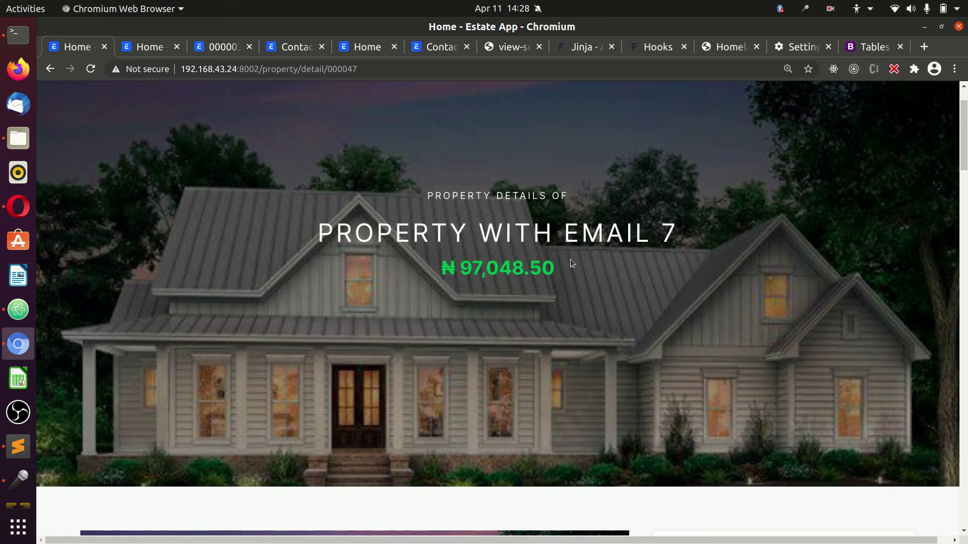
left_click_drag(570, 260, 441, 270)
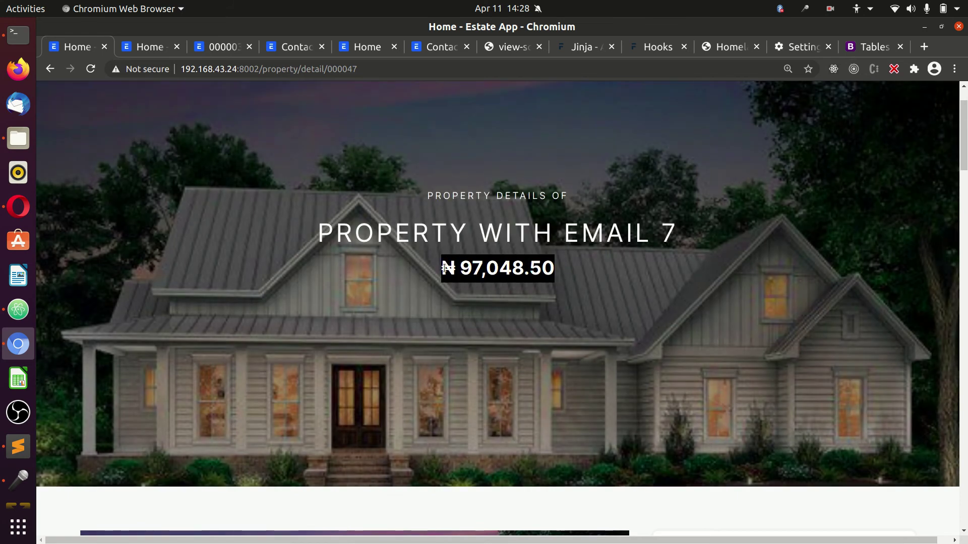
left_click(457, 270)
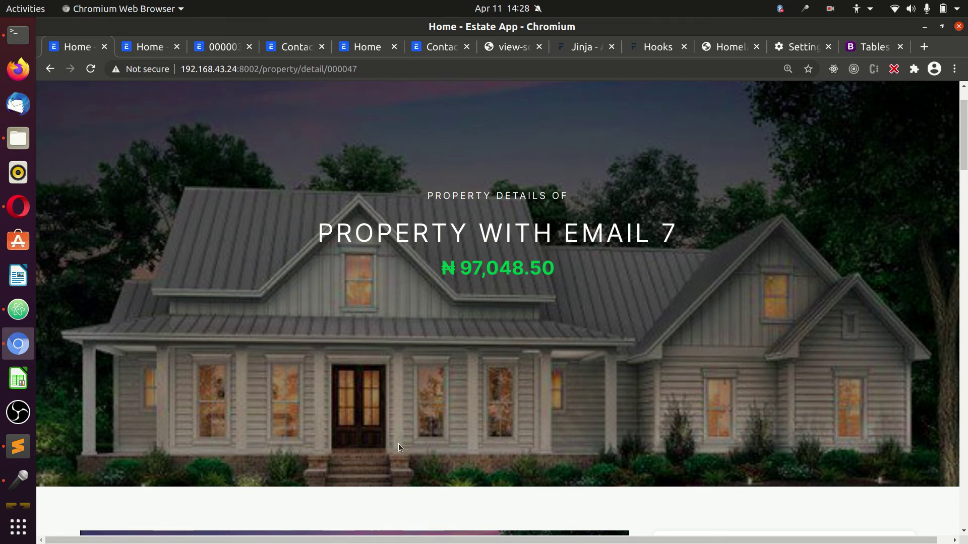
scroll(404, 446, "down", 5)
scroll(464, 383, "down", 6)
scroll(474, 369, "down", 1)
scroll(292, 247, "down", 2)
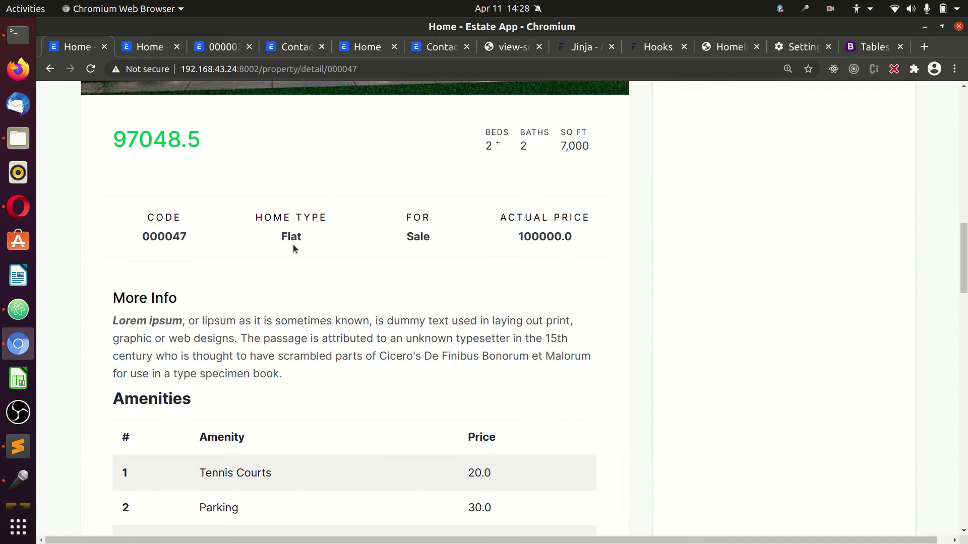
double_click(552, 238)
scroll(377, 397, "down", 2)
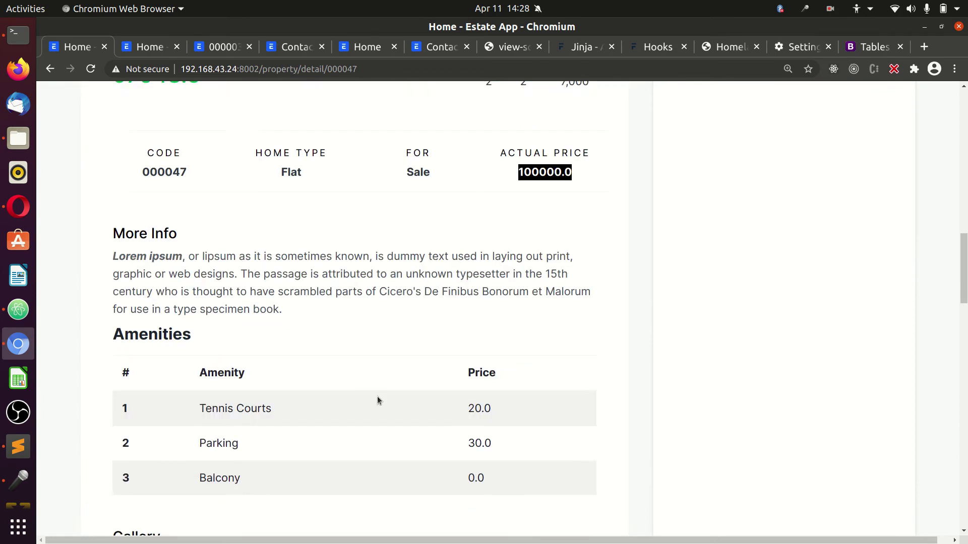
scroll(377, 396, "down", 7)
scroll(372, 403, "down", 6)
scroll(372, 403, "up", 3)
scroll(372, 403, "up", 7)
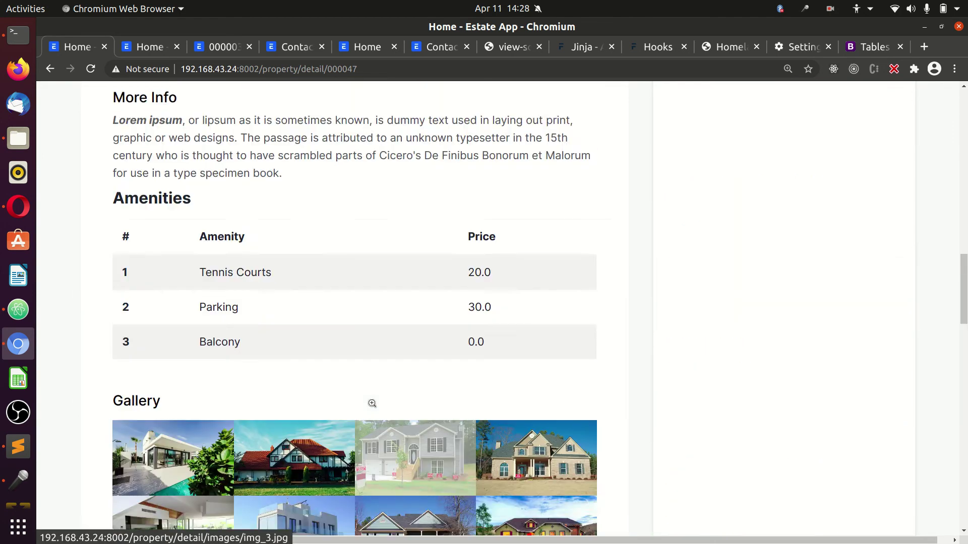
scroll(372, 403, "up", 5)
scroll(373, 406, "up", 5)
scroll(371, 403, "down", 6)
scroll(372, 404, "down", 7)
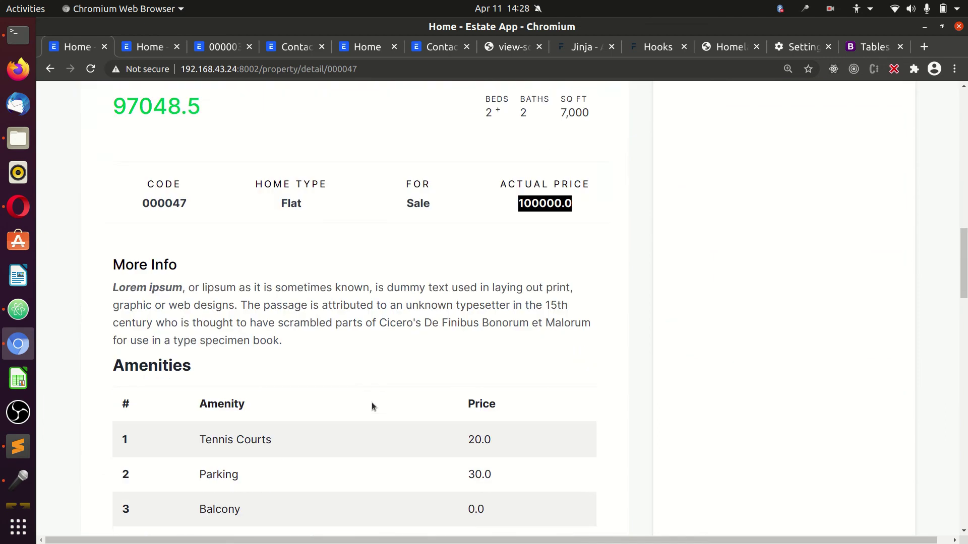
scroll(371, 404, "up", 3)
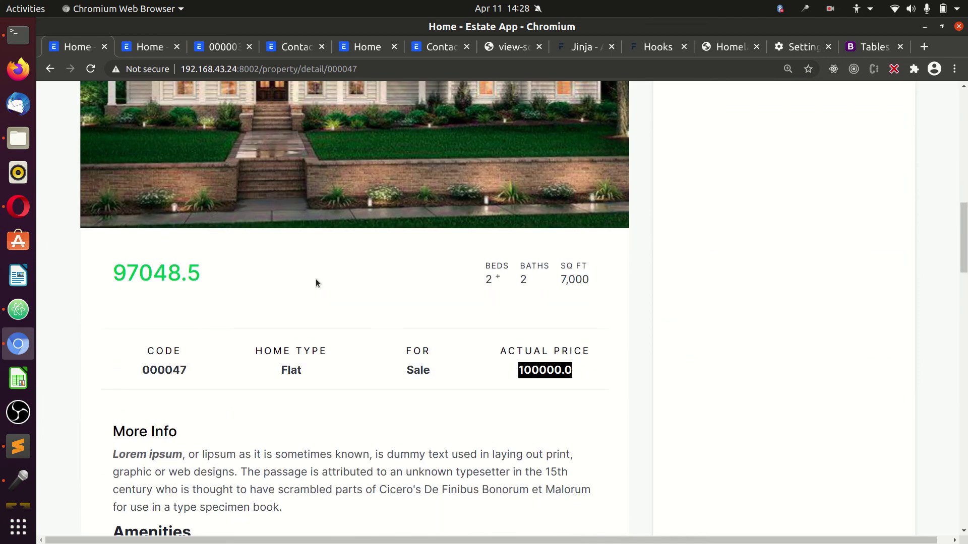
double_click(166, 280)
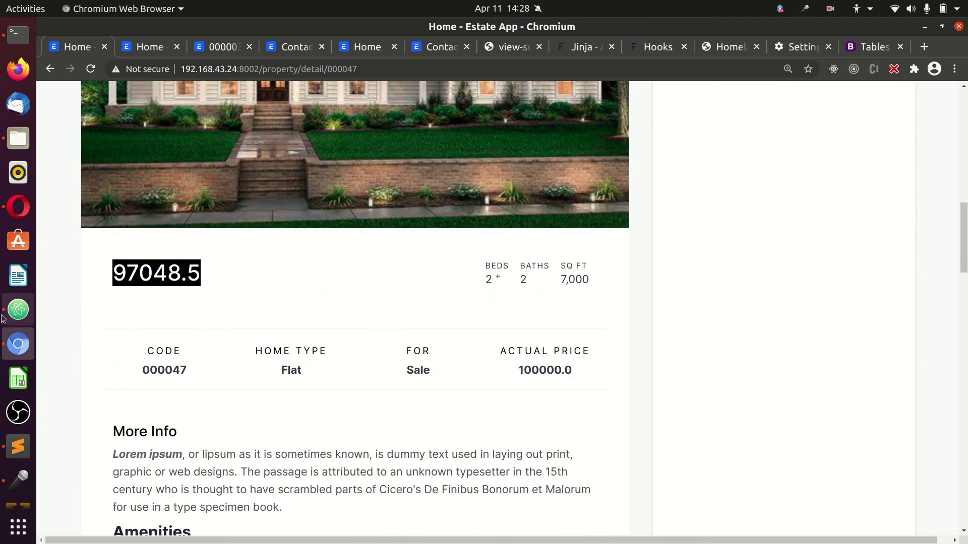
Step: Copy the Currency frappe.format expression and paste it over the unformatted grand total on line 36
left_click(19, 310)
scroll(611, 369, "down", 1)
scroll(611, 370, "down", 3)
scroll(611, 370, "down", 1)
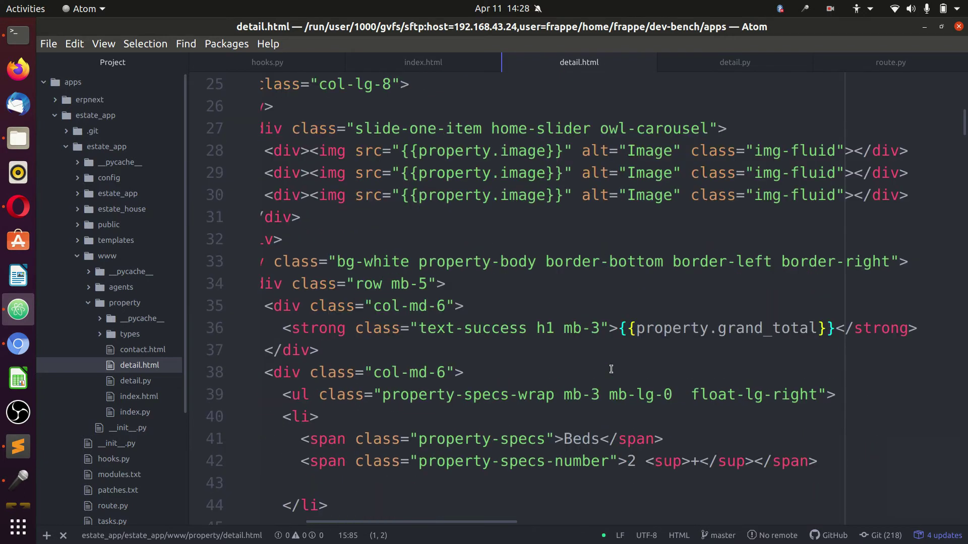
scroll(634, 325, "up", 1)
scroll(706, 338, "up", 5)
scroll(766, 352, "up", 1)
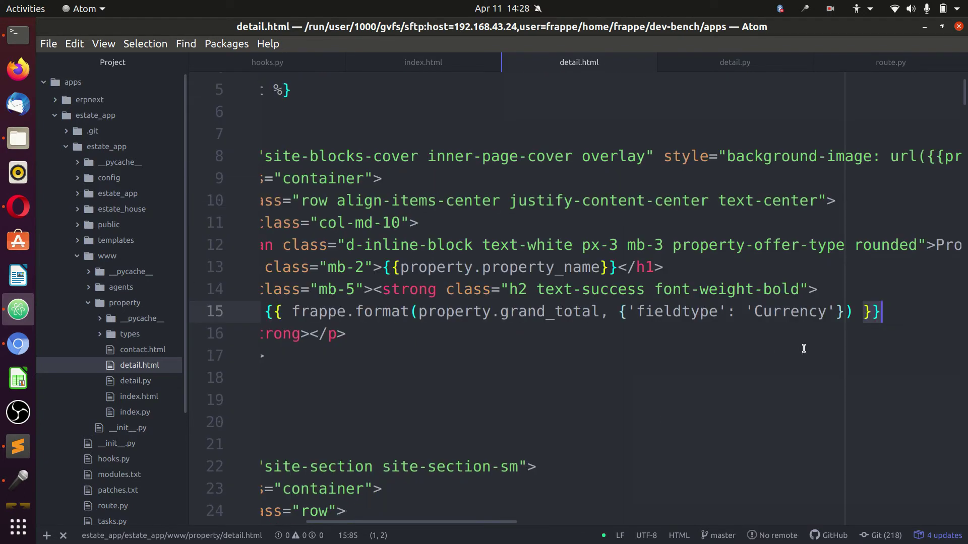
mouse_move(895, 308)
left_mouse_down()
mouse_move(347, 316)
mouse_move(374, 312)
left_mouse_up()
scroll(374, 404, "down", 1)
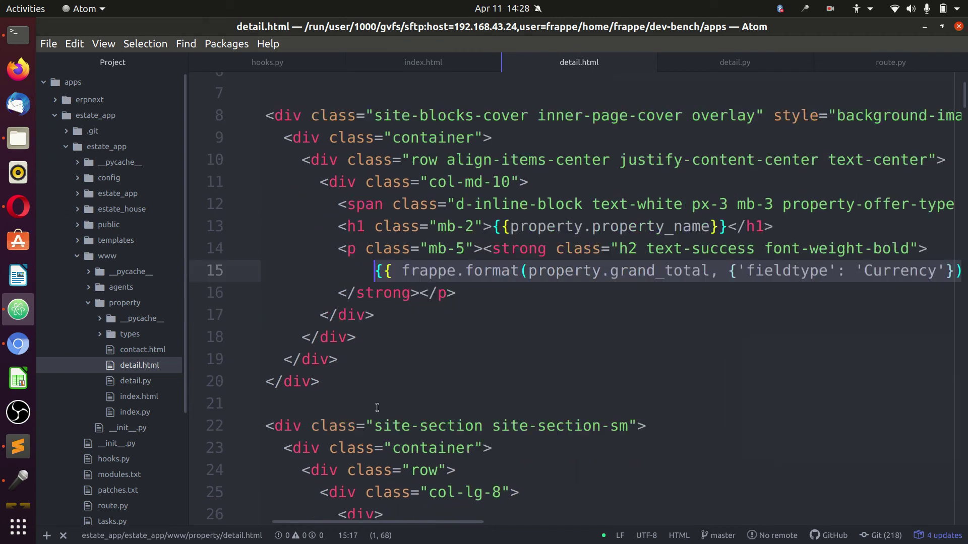
scroll(380, 407, "down", 5)
left_click_drag(314, 526, 397, 518)
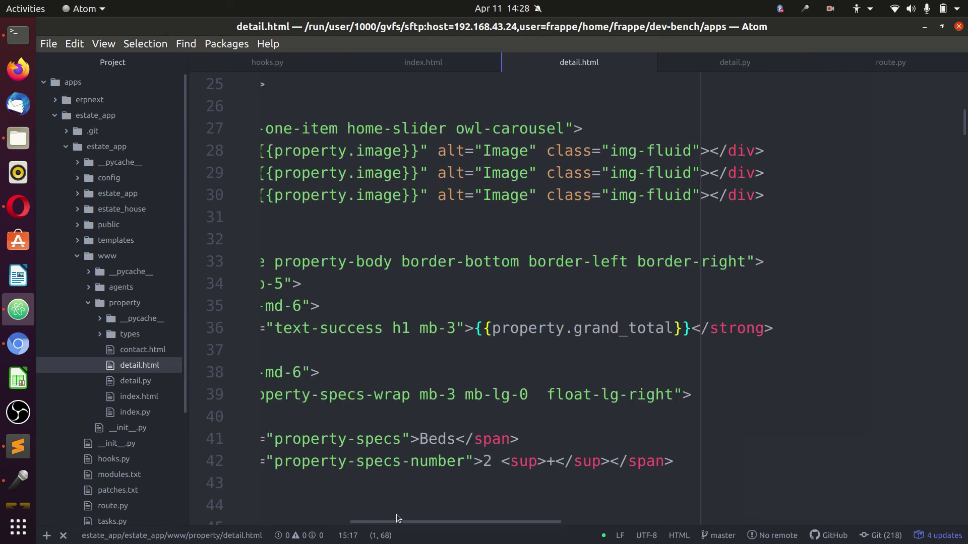
left_click_drag(694, 329, 474, 323)
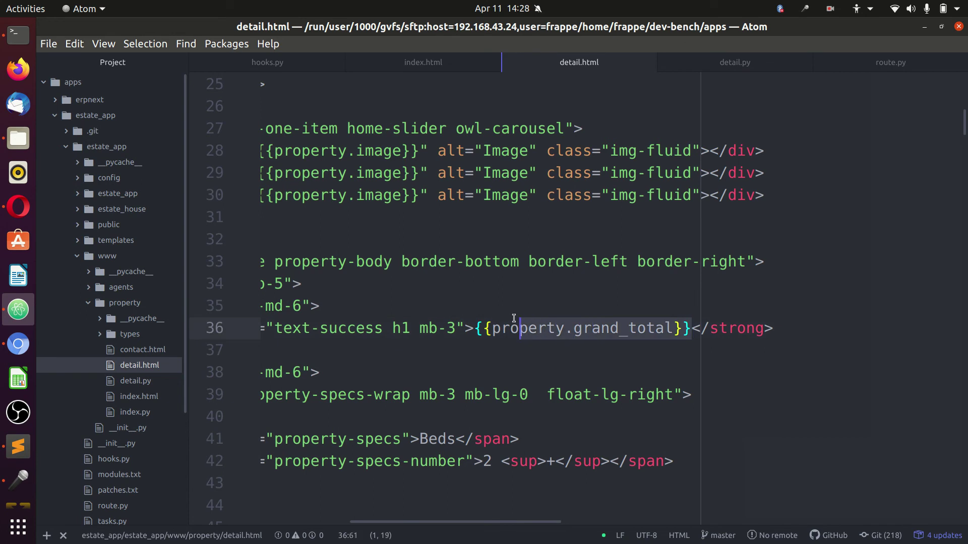
type("{{ frappe.format(property.grand_total, {'fieldtype': 'Currency'}) }}")
Step: Replace the Actual Price on line 73 with the expression, using property_price instead of grand_total
scroll(481, 406, "down", 3)
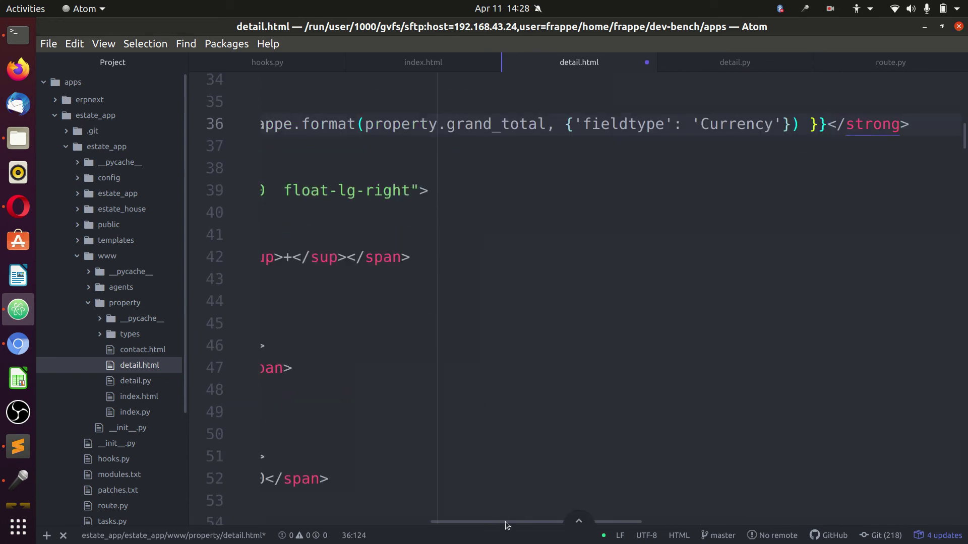
left_click_drag(508, 523, 375, 522)
scroll(555, 393, "down", 3)
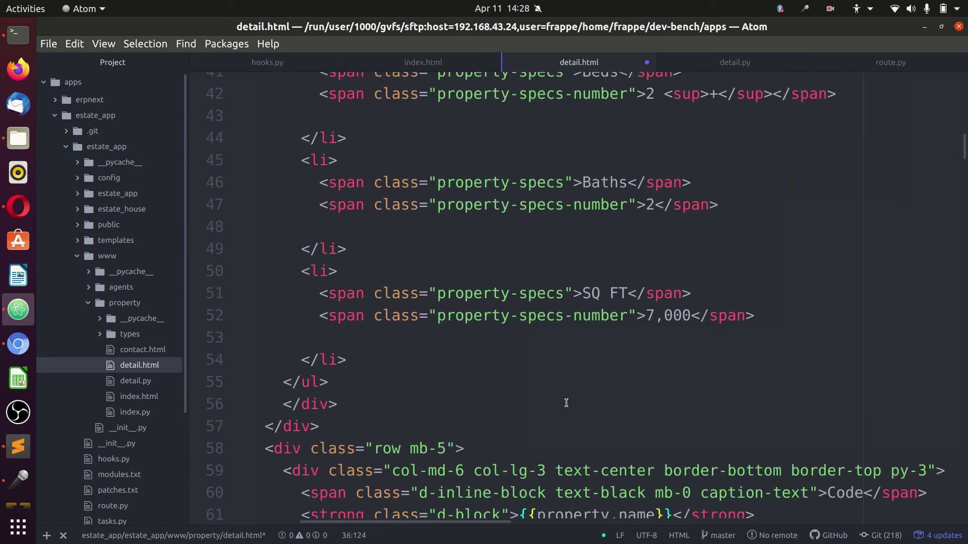
scroll(619, 424, "down", 3)
scroll(635, 422, "down", 1)
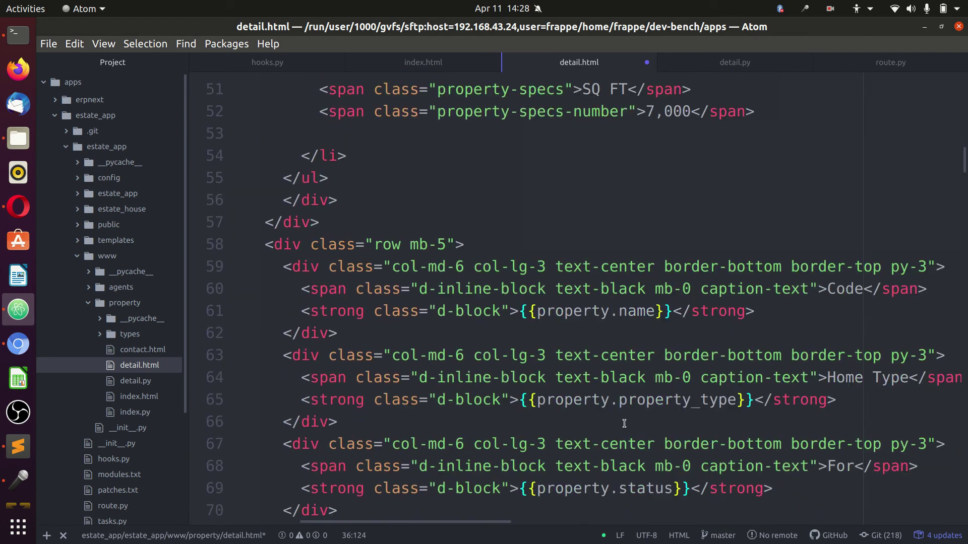
scroll(651, 419, "down", 1)
scroll(664, 416, "down", 1)
scroll(668, 418, "down", 1)
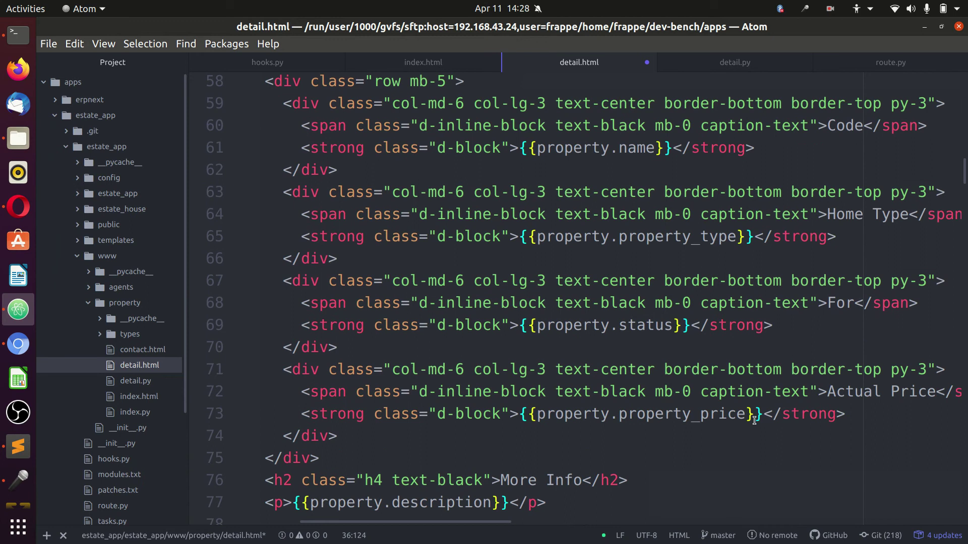
left_click_drag(762, 414, 518, 414)
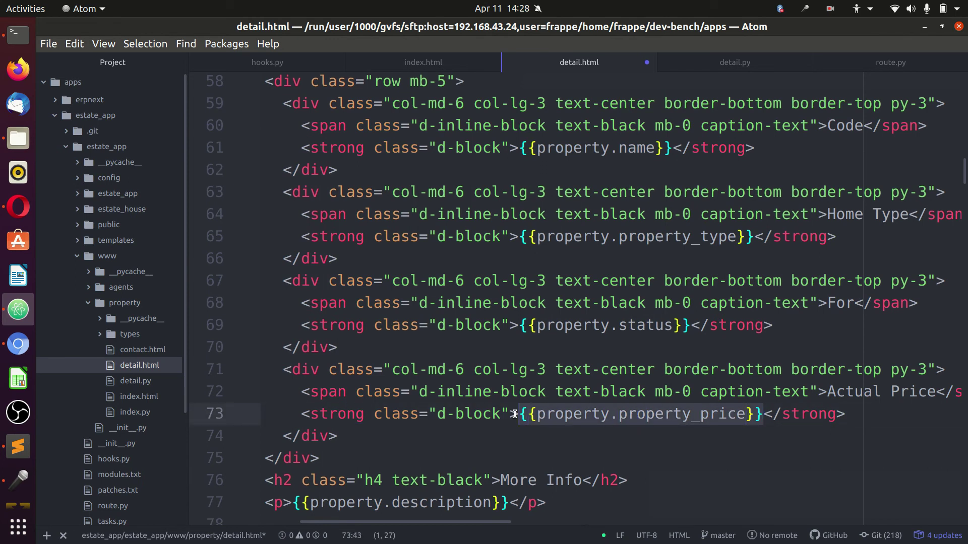
key("ctrl+v")
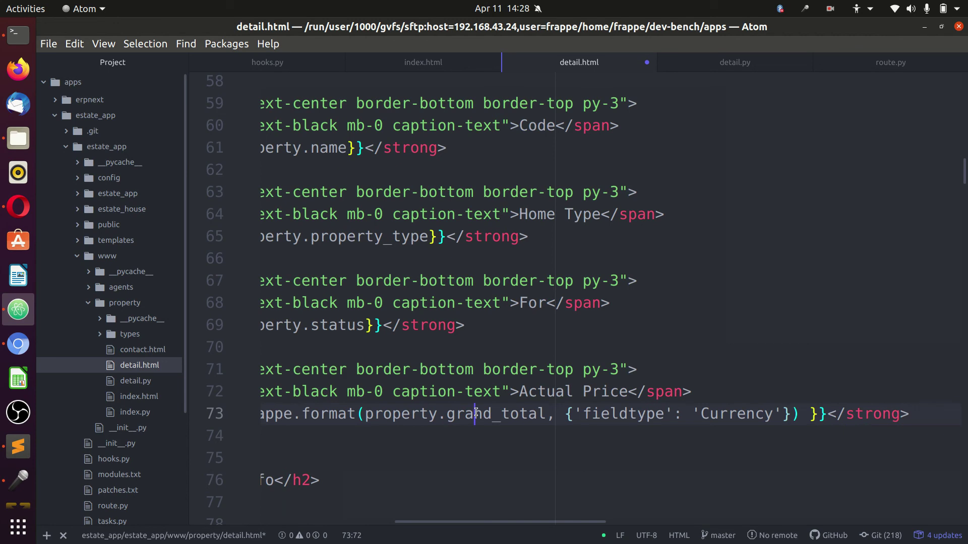
double_click(477, 414)
type("propert")
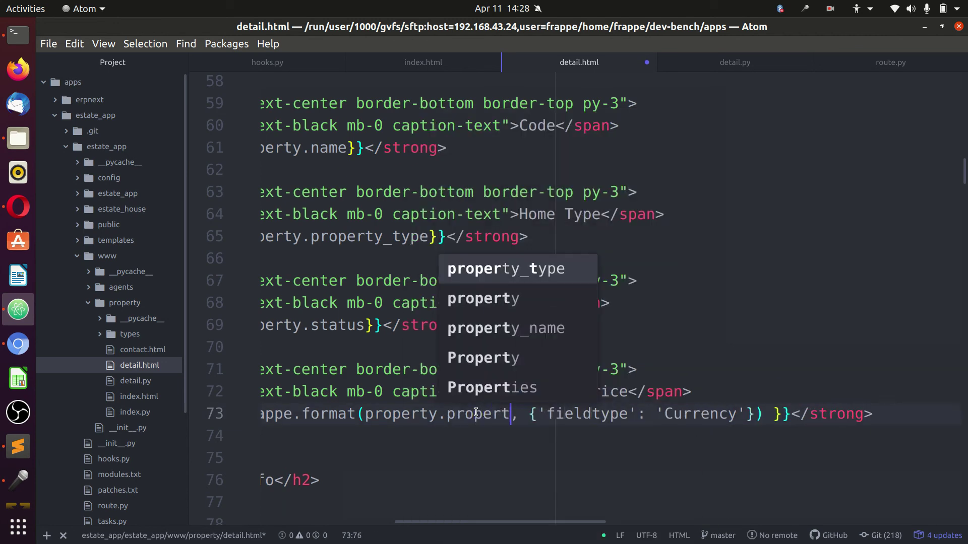
type("y")
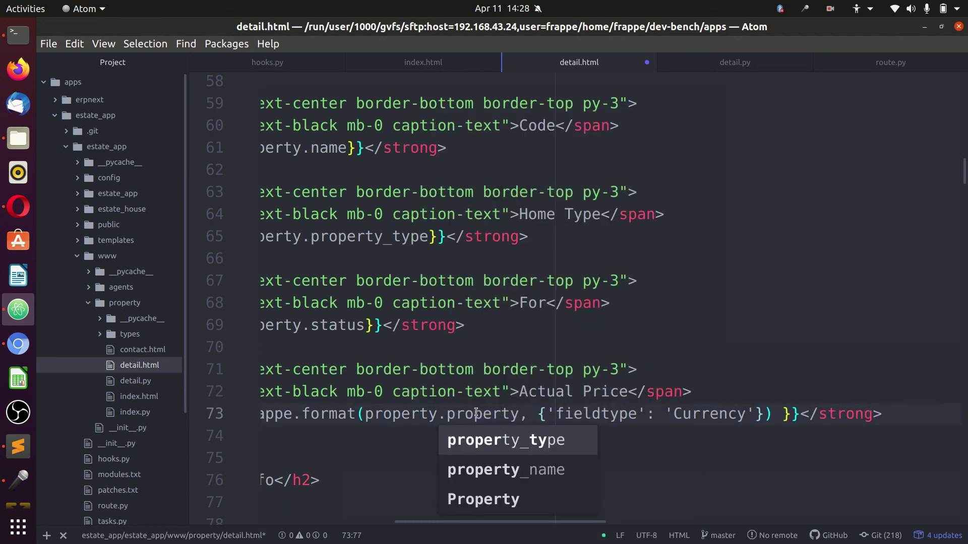
type("_pric")
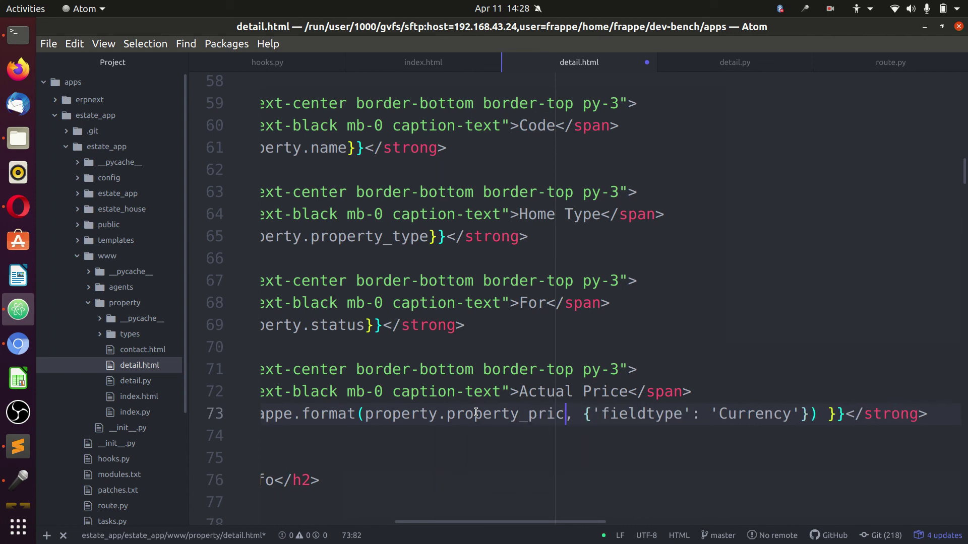
type("e")
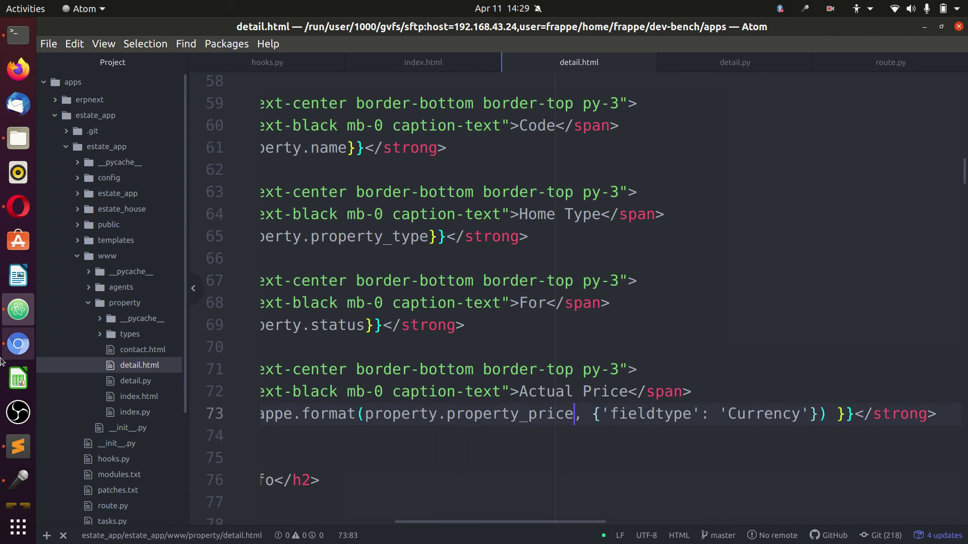
Step: Bring the property page forward in the browser and scroll down it
left_click(18, 344)
scroll(324, 392, "down", 3)
scroll(324, 396, "down", 4)
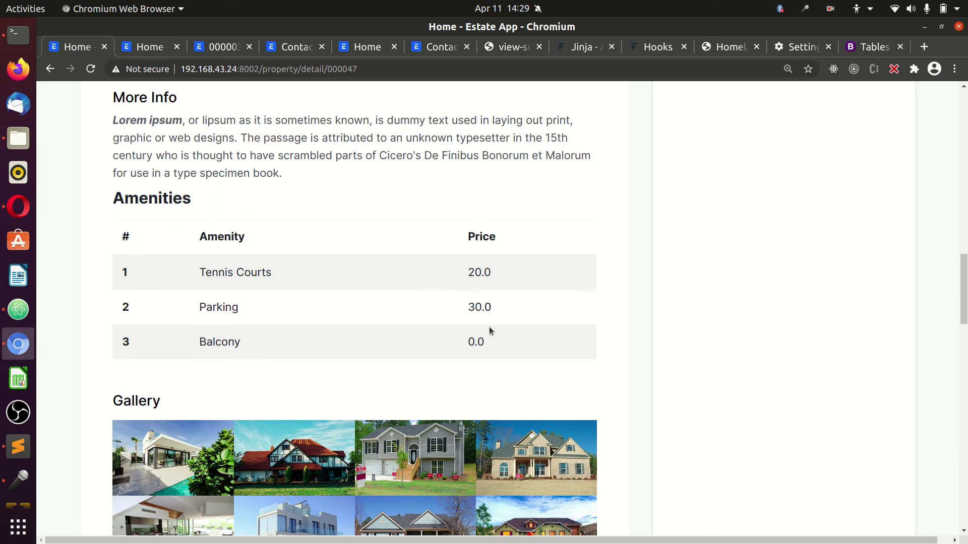
Step: Paste the Currency frappe.format expression over the amenity price on line 94
key("alt+Tab")
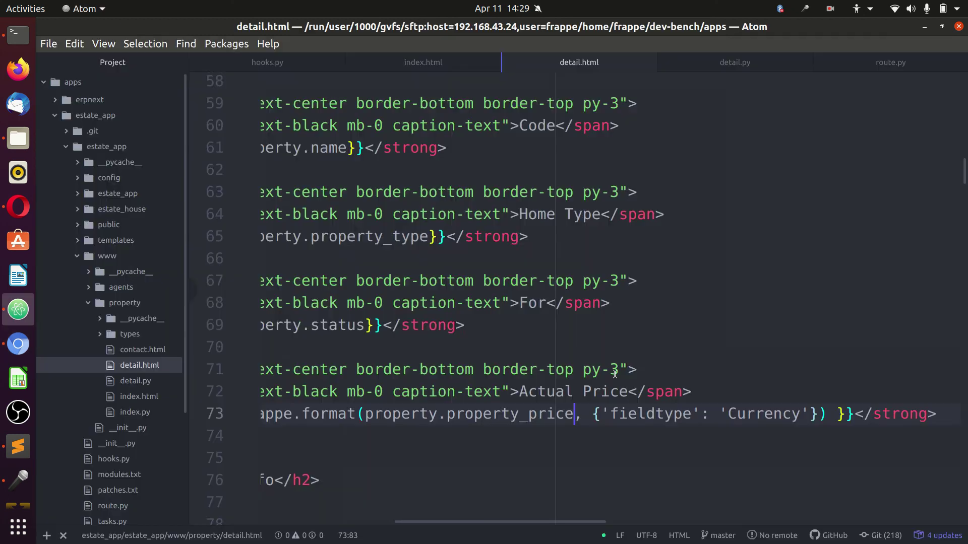
scroll(620, 391, "down", 2)
key("ctrl+equal")
scroll(565, 499, "down", 3)
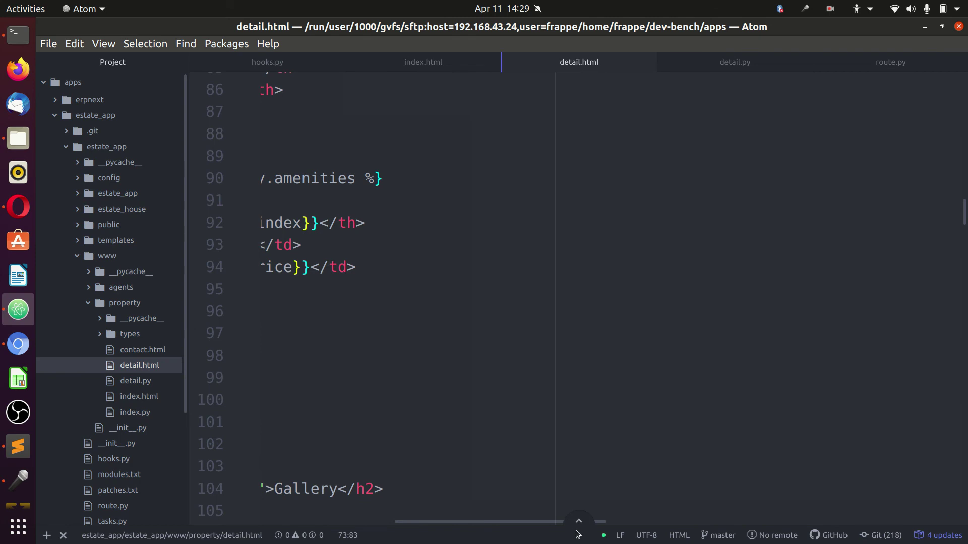
left_click_drag(547, 522, 416, 519)
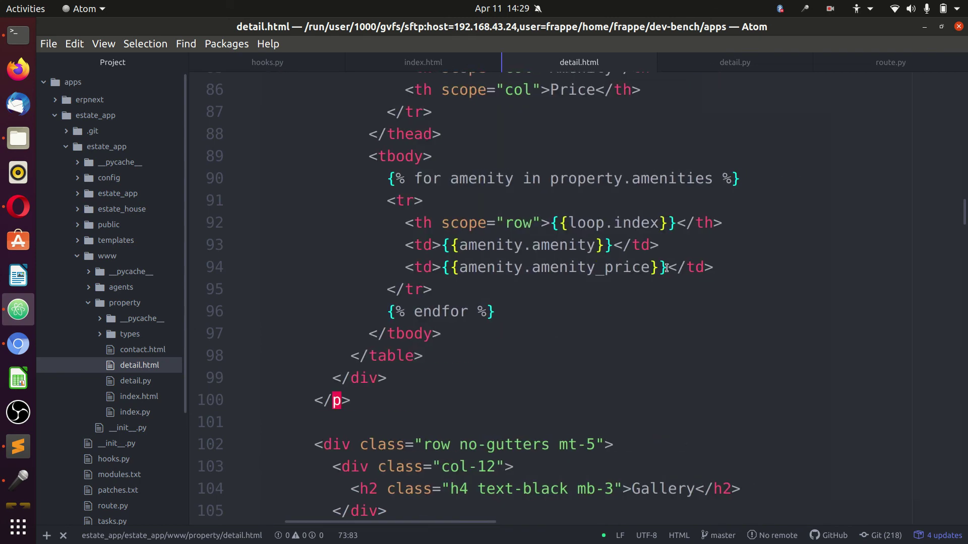
left_click_drag(667, 270, 444, 267)
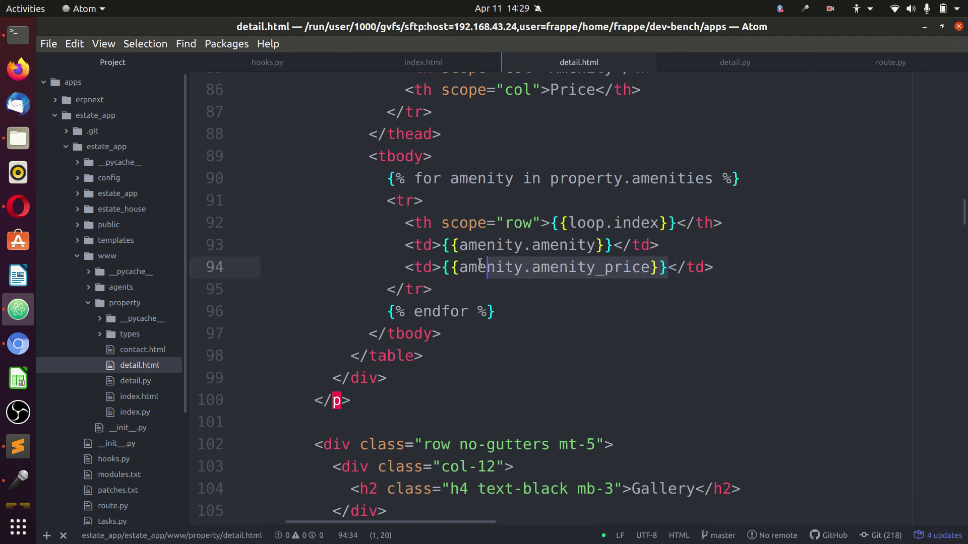
key("ctrl+v")
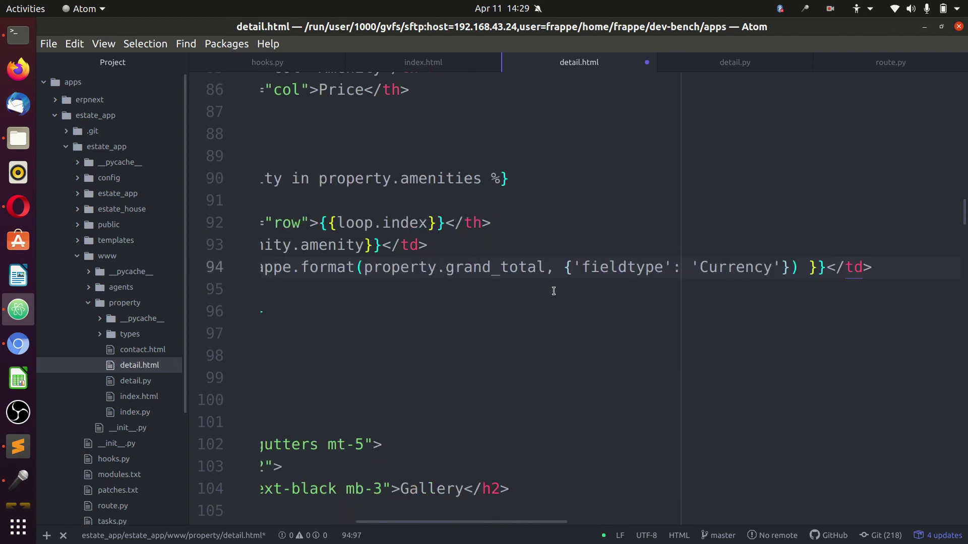
Step: Change property.grand_total to amenity.amenity_price in that expression and save
double_click(326, 247)
key("ctrl+c")
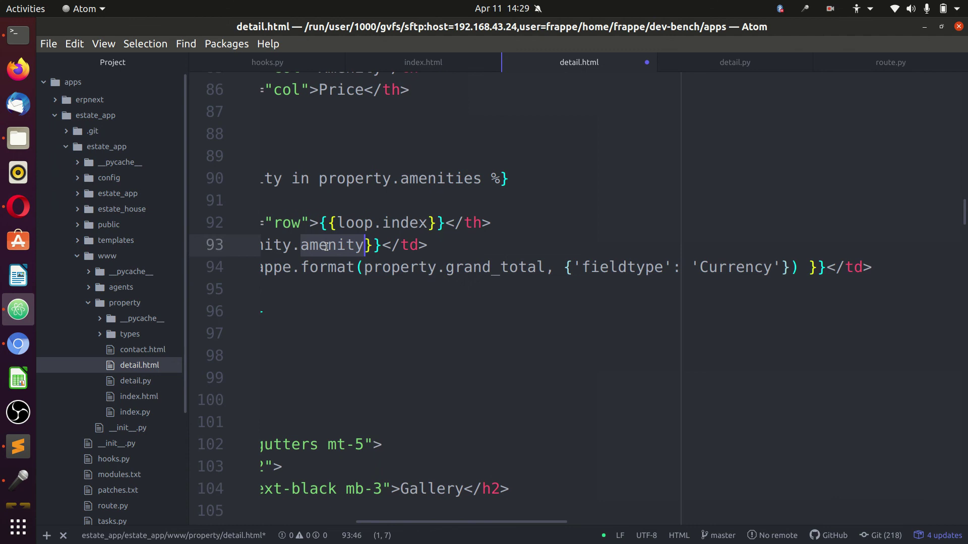
double_click(417, 270)
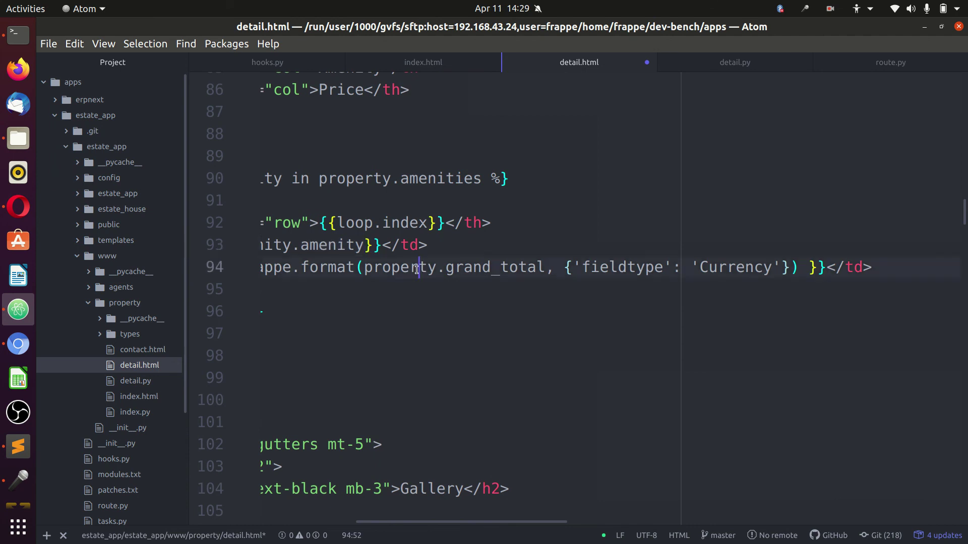
key("ctrl+v")
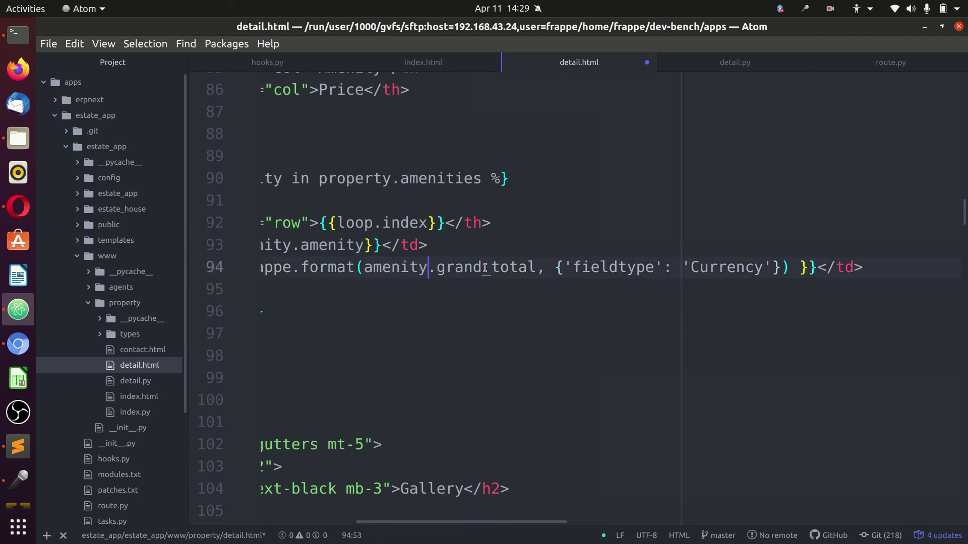
double_click(485, 267)
key("ctrl+v")
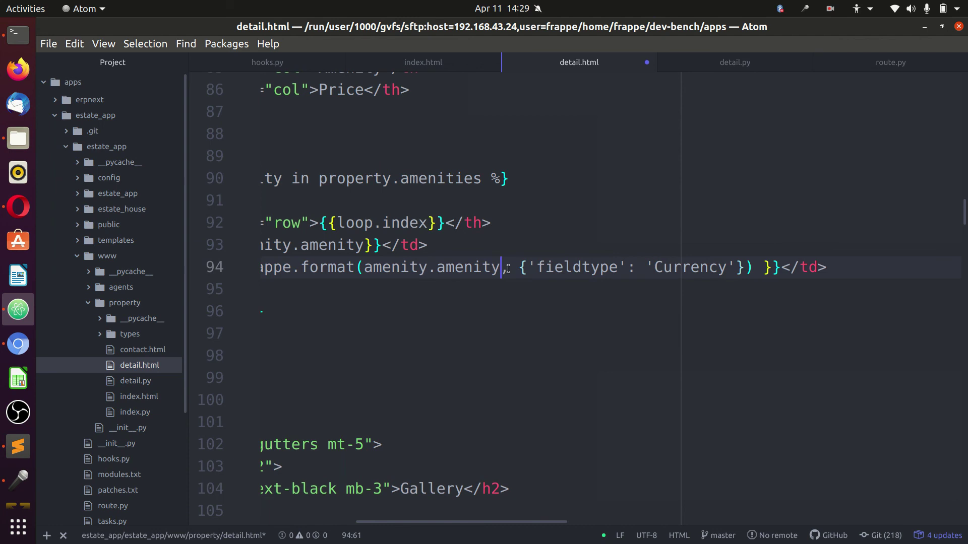
type("_price")
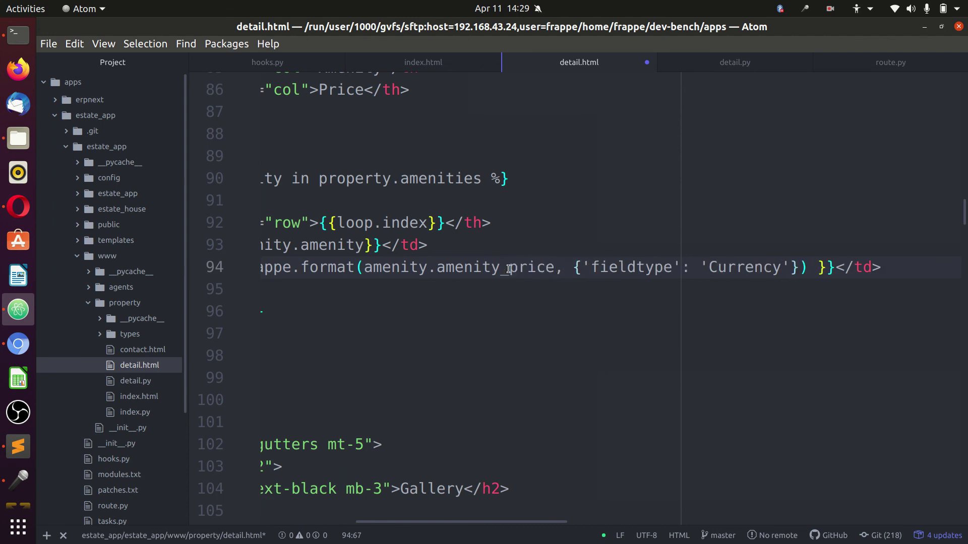
key("ctrl+s")
Step: Hide the project tree view to widen the code area
key("ctrl+backslash")
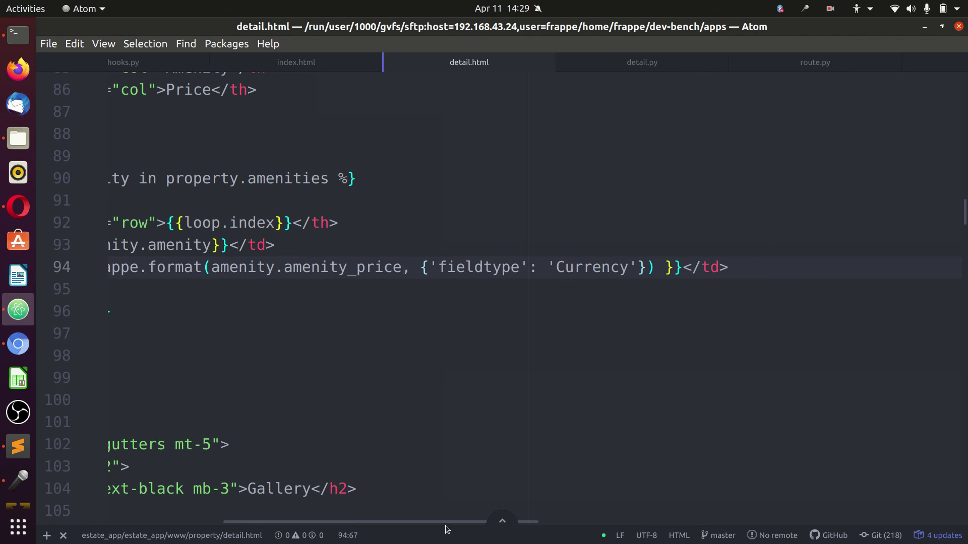
scroll(412, 526, "left", 1)
left_click_drag(412, 527, 210, 525)
Step: Reload the property detail page in Chromium and scroll through it
left_click(18, 344)
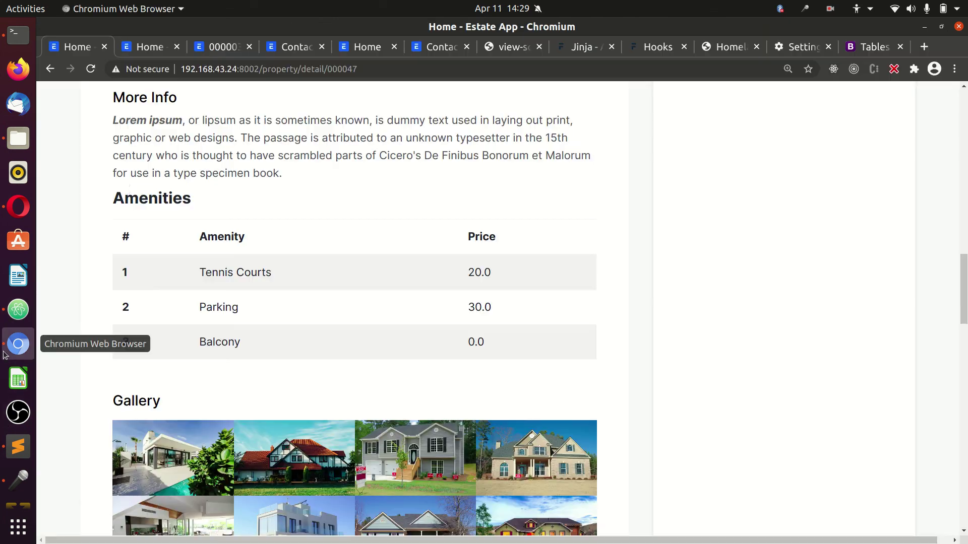
left_click(91, 69)
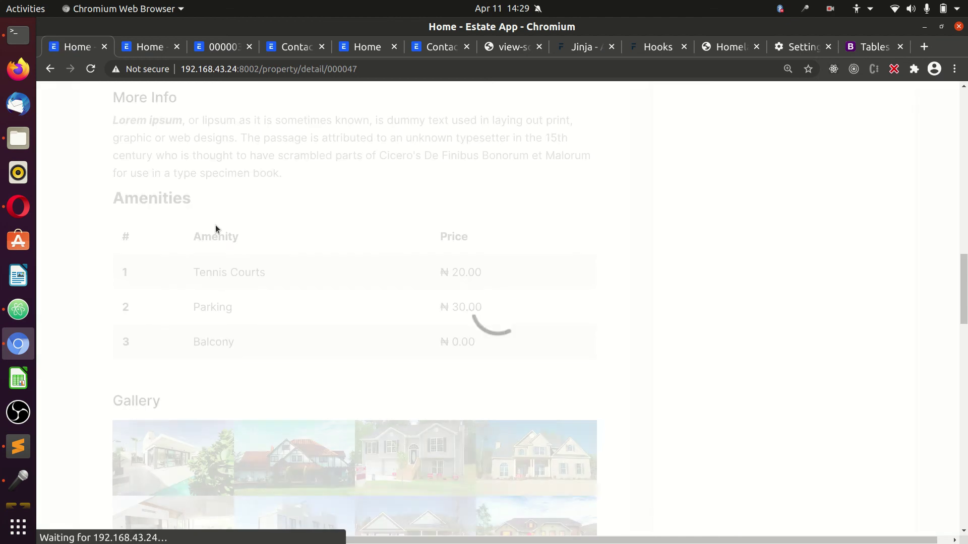
scroll(350, 241, "up", 3)
scroll(350, 241, "up", 5)
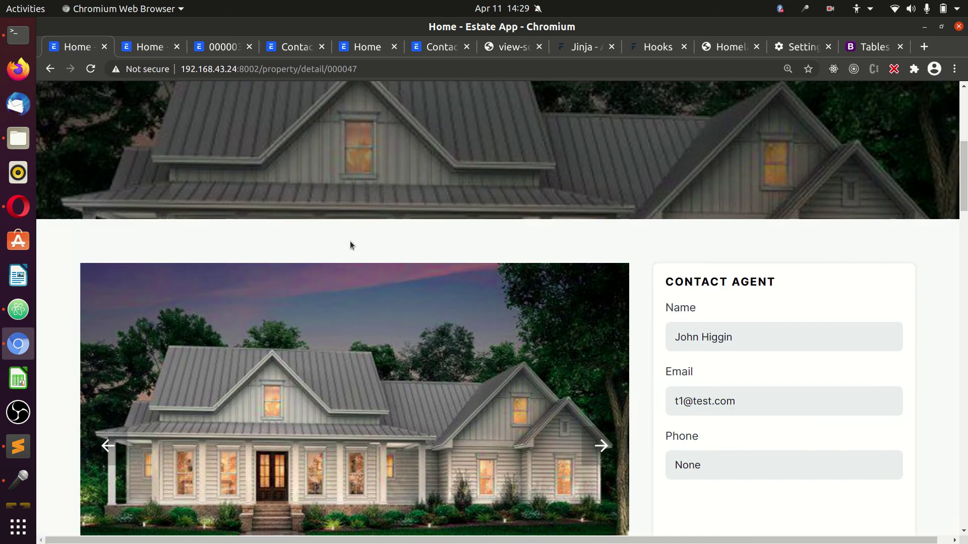
scroll(350, 241, "up", 3)
scroll(350, 241, "up", 3)
scroll(555, 340, "down", 5)
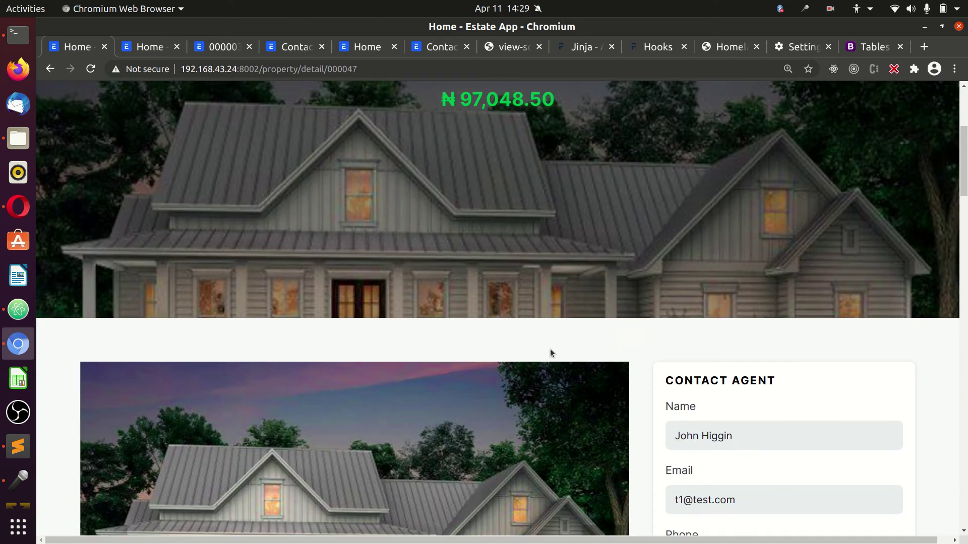
scroll(549, 349, "down", 7)
scroll(507, 360, "down", 1)
Step: Check amenity prices ₦ 20.00, ₦ 30.00, ₦ 0.00 and actual price ₦ 100,000.00
key("ctrl+a")
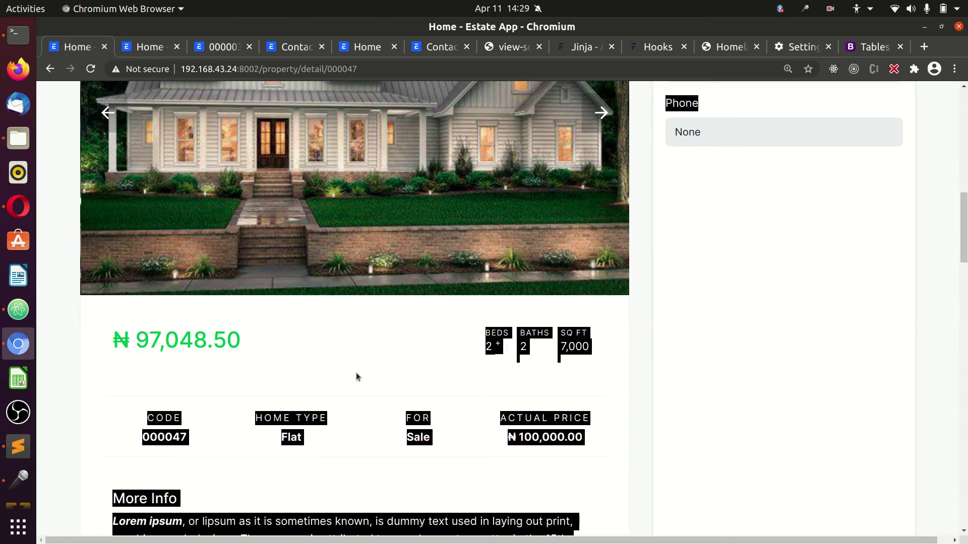
left_click(356, 374)
left_click_drag(591, 444, 518, 437)
scroll(509, 353, "down", 8)
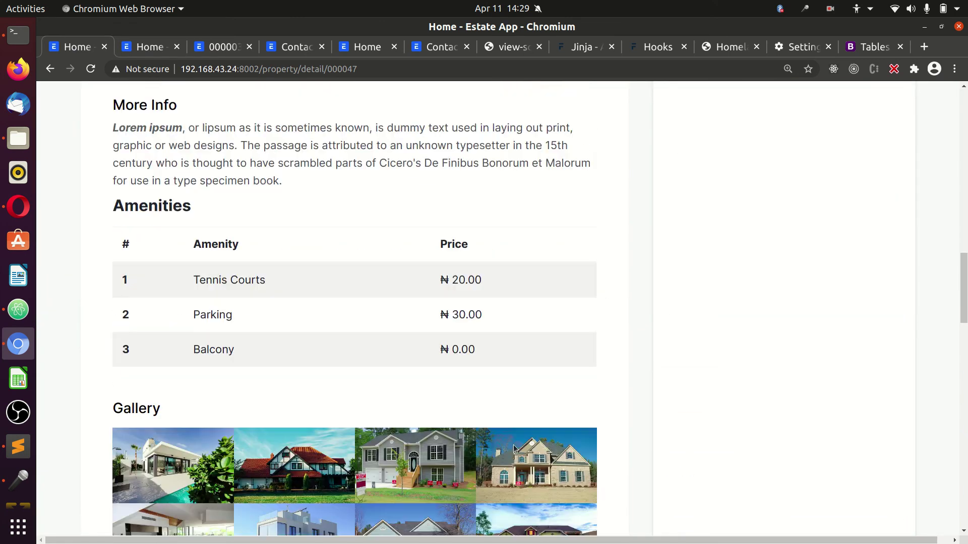
scroll(507, 337, "down", 1)
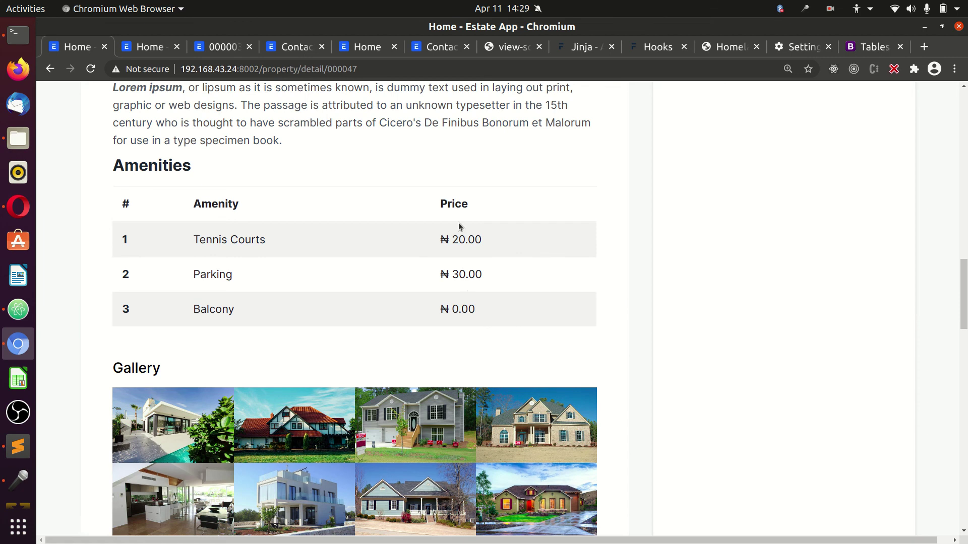
scroll(393, 326, "down", 5)
scroll(429, 363, "up", 2)
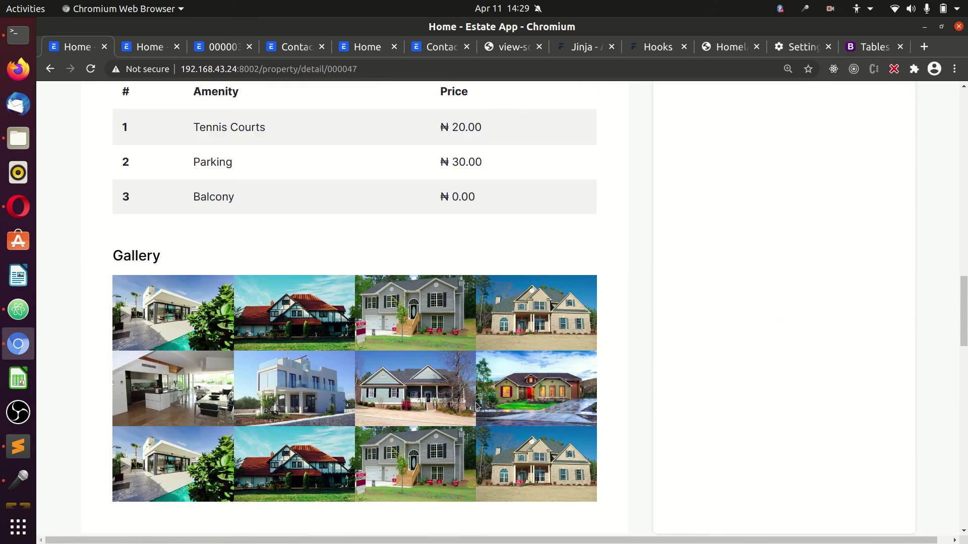
scroll(476, 403, "up", 6)
scroll(476, 405, "up", 6)
scroll(476, 404, "up", 5)
scroll(476, 404, "up", 6)
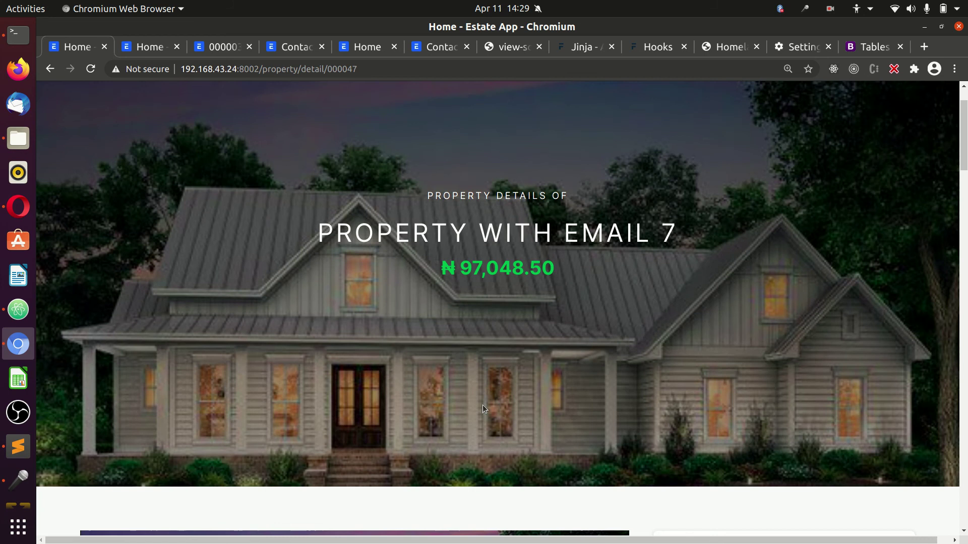
scroll(482, 404, "up", 1)
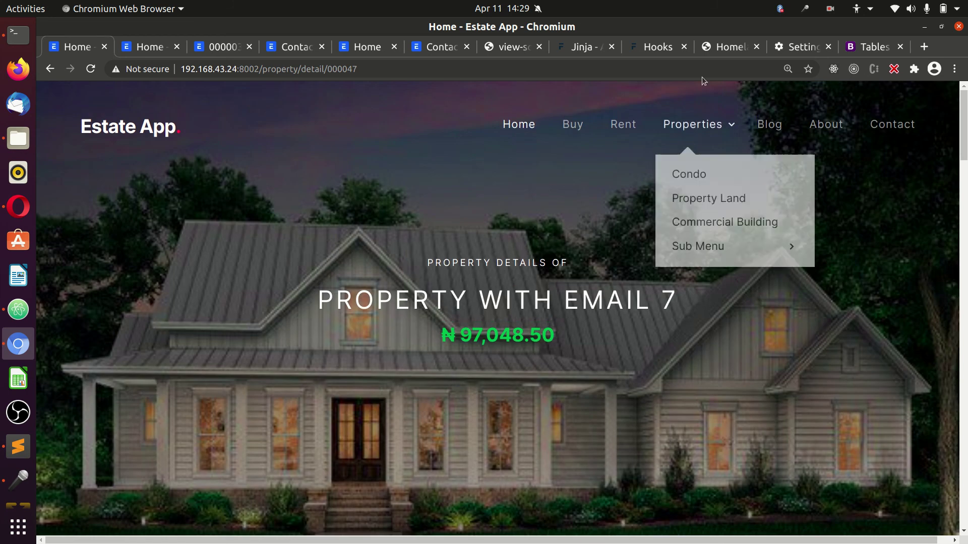
Step: Open the Jinja API docs at the frappe.format section
left_click(567, 49)
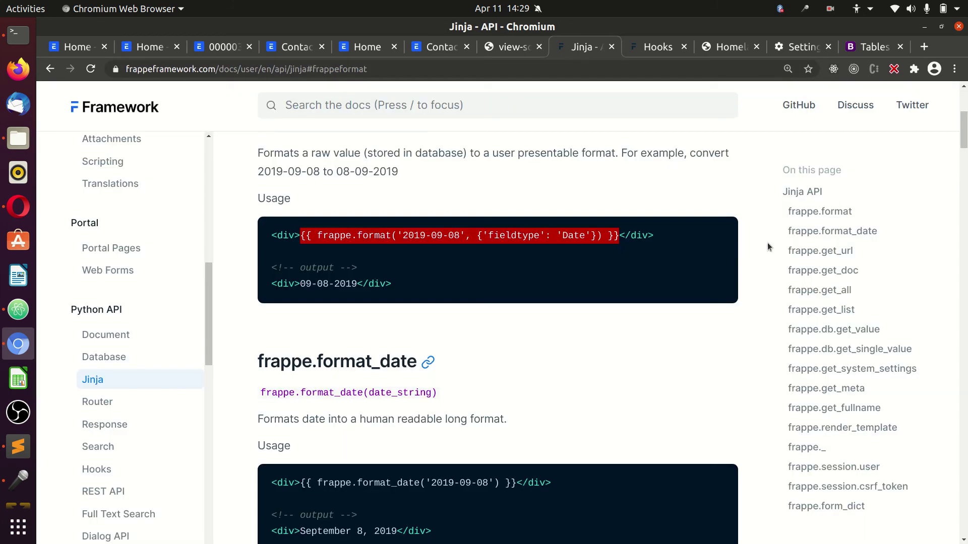
left_click(829, 213)
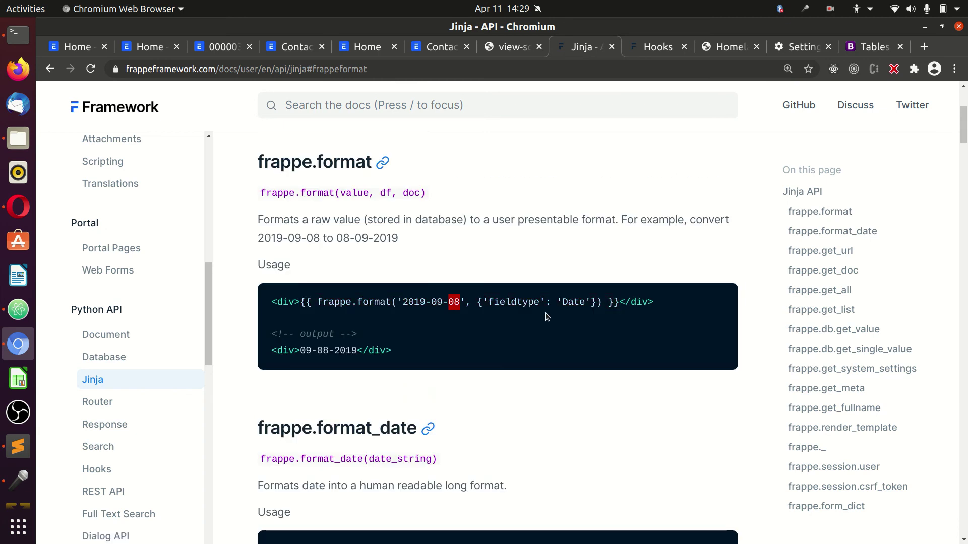